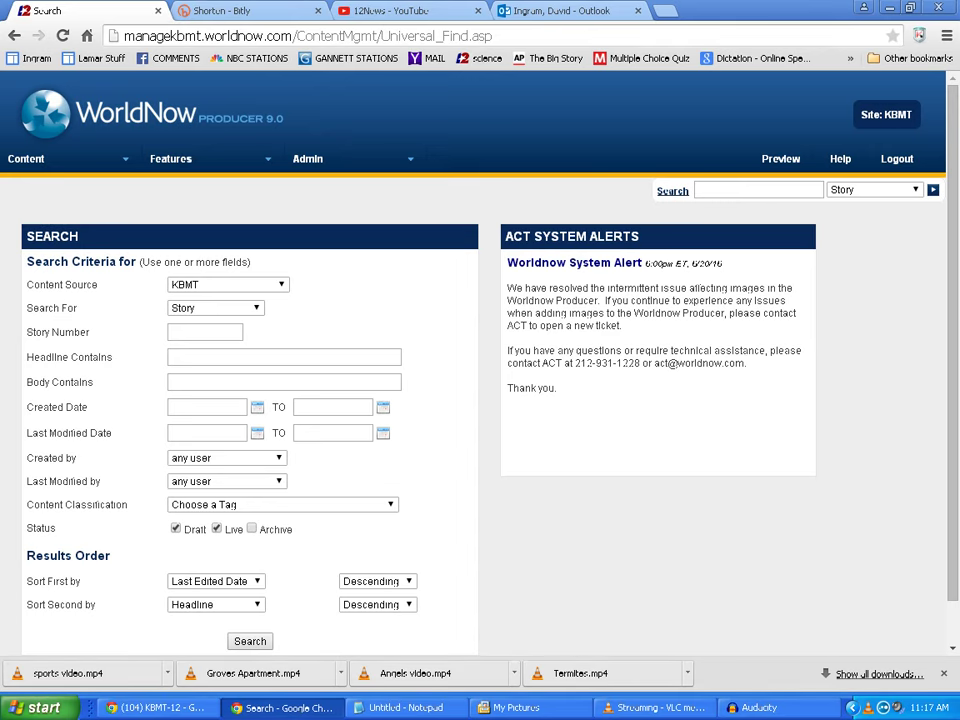
- List the live video assets
{"action": "mouse_move", "coordinate": [48, 159]}
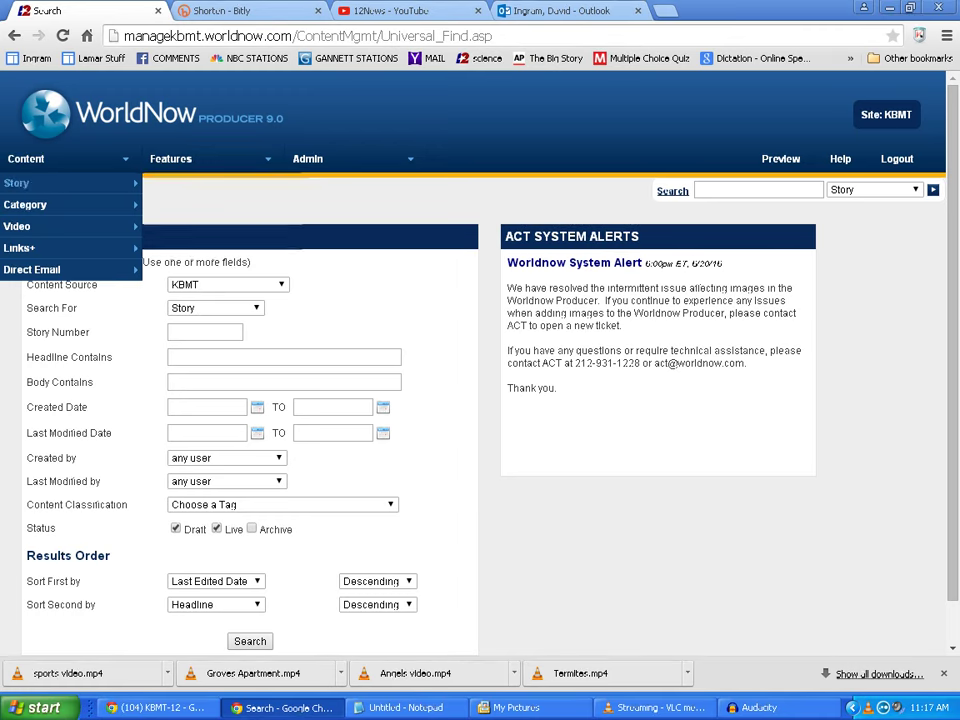
{"action": "mouse_move", "coordinate": [40, 227]}
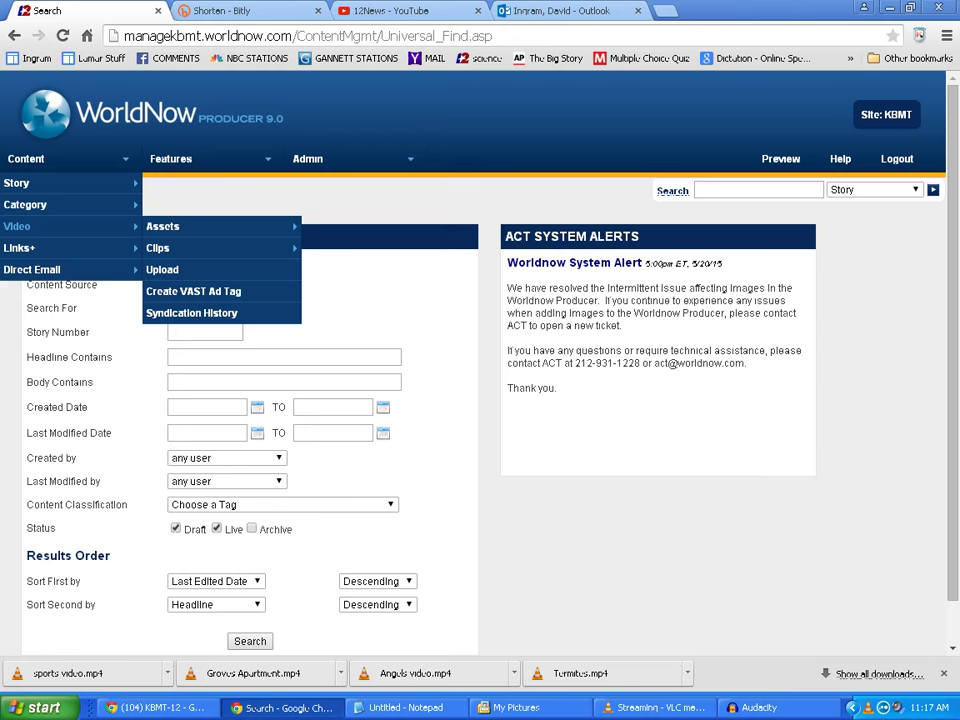
{"action": "mouse_move", "coordinate": [165, 226]}
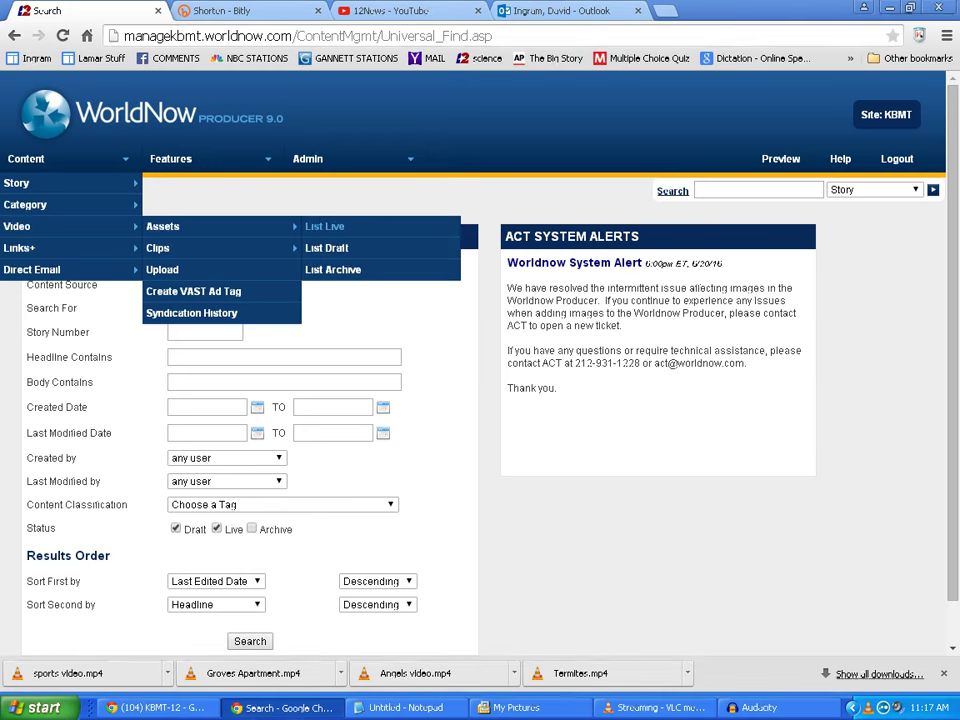
{"action": "left_click", "coordinate": [324, 226]}
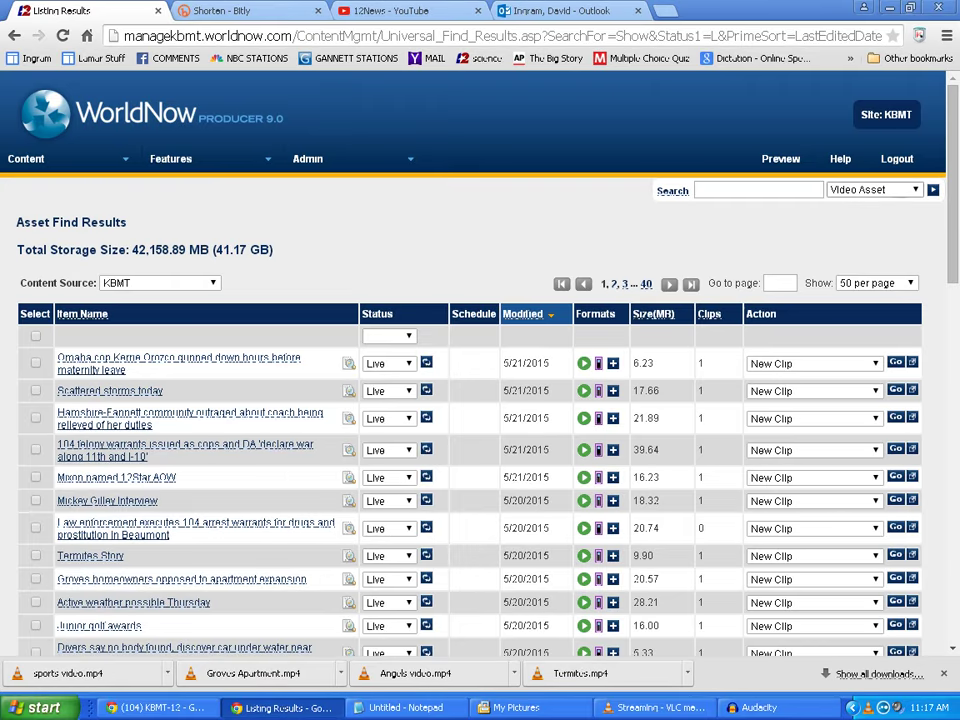
- Find the "Mustangs prep for Bellville" asset in the live asset list and open it for editing
{"action": "scroll", "coordinate": [480, 400], "scroll_direction": "down", "scroll_amount": 1}
{"action": "scroll", "coordinate": [480, 400], "scroll_direction": "down", "scroll_amount": 3}
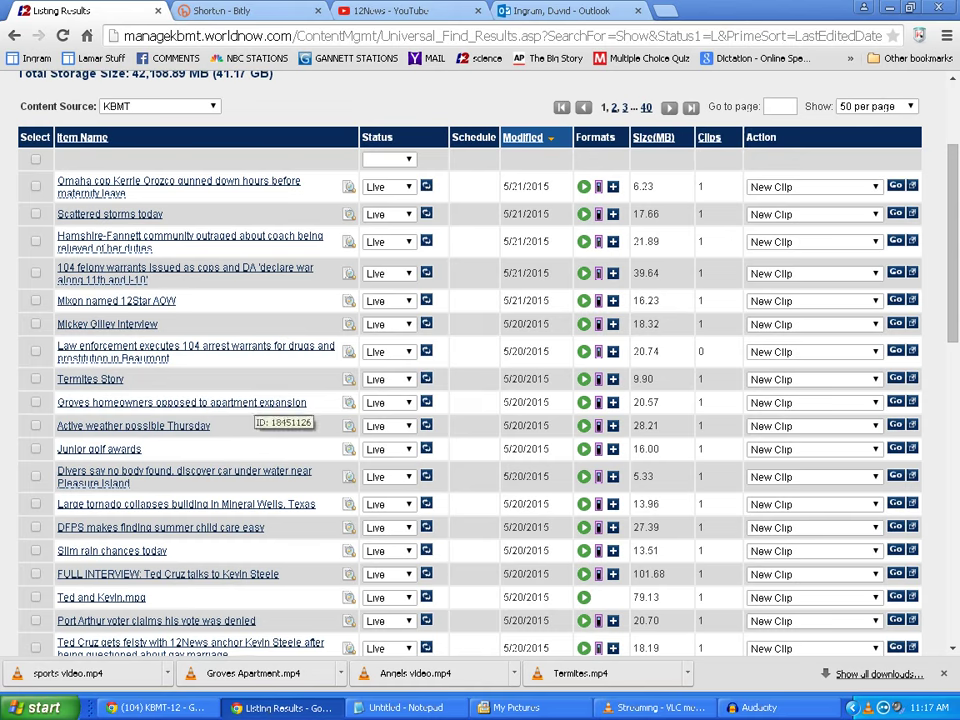
{"action": "scroll", "coordinate": [250, 420], "scroll_direction": "down", "scroll_amount": 4}
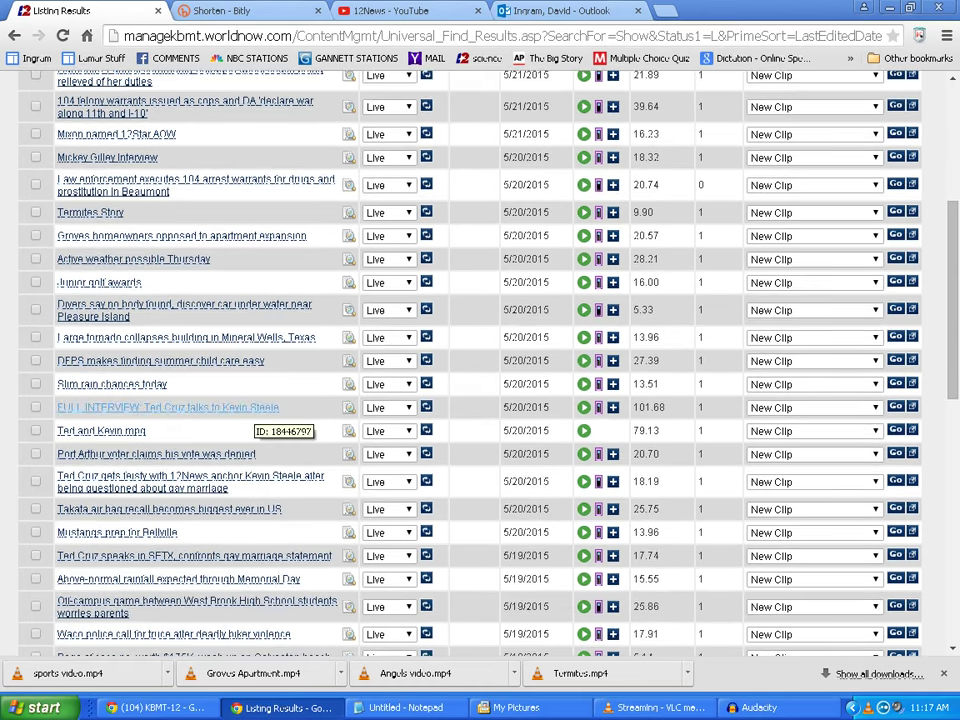
{"action": "scroll", "coordinate": [250, 420], "scroll_direction": "down", "scroll_amount": 2}
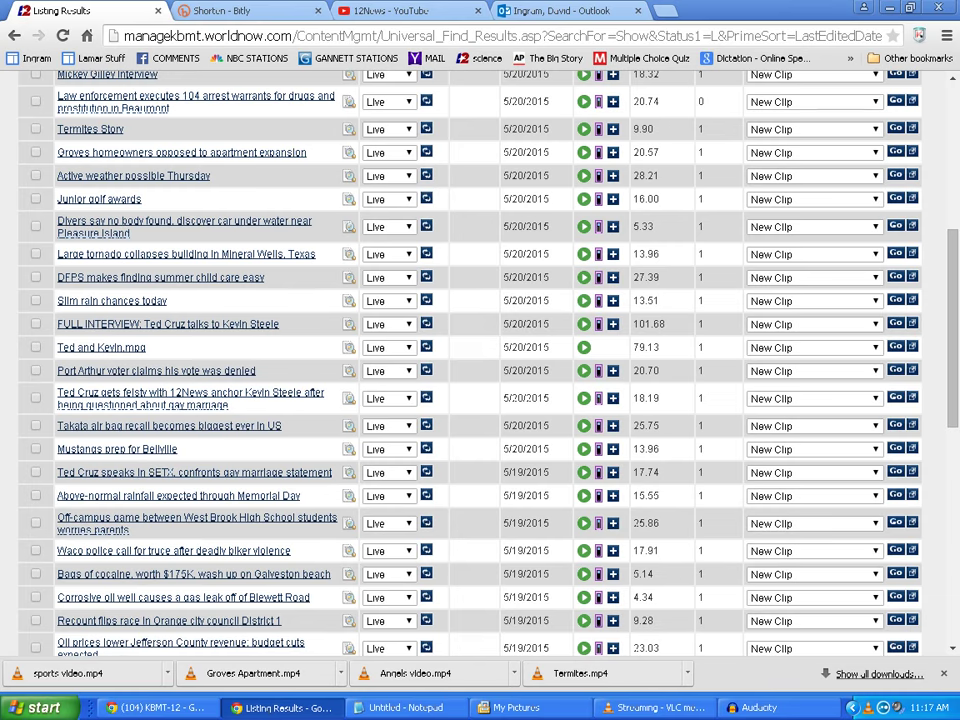
{"action": "scroll", "coordinate": [210, 514], "scroll_direction": "down", "scroll_amount": 2}
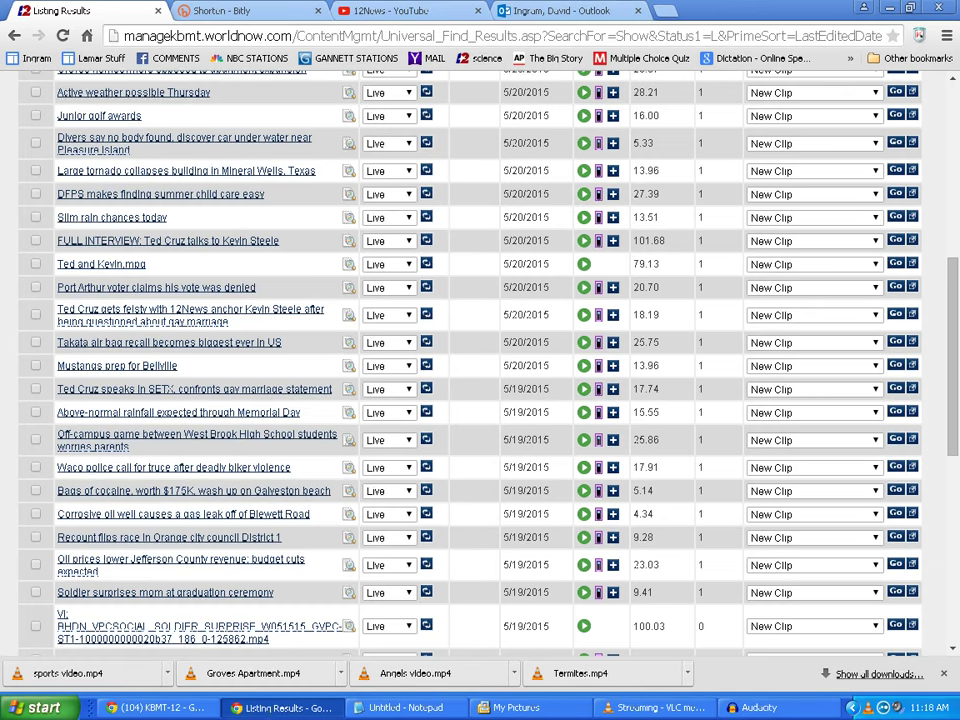
{"action": "scroll", "coordinate": [480, 360], "scroll_direction": "up", "scroll_amount": 1}
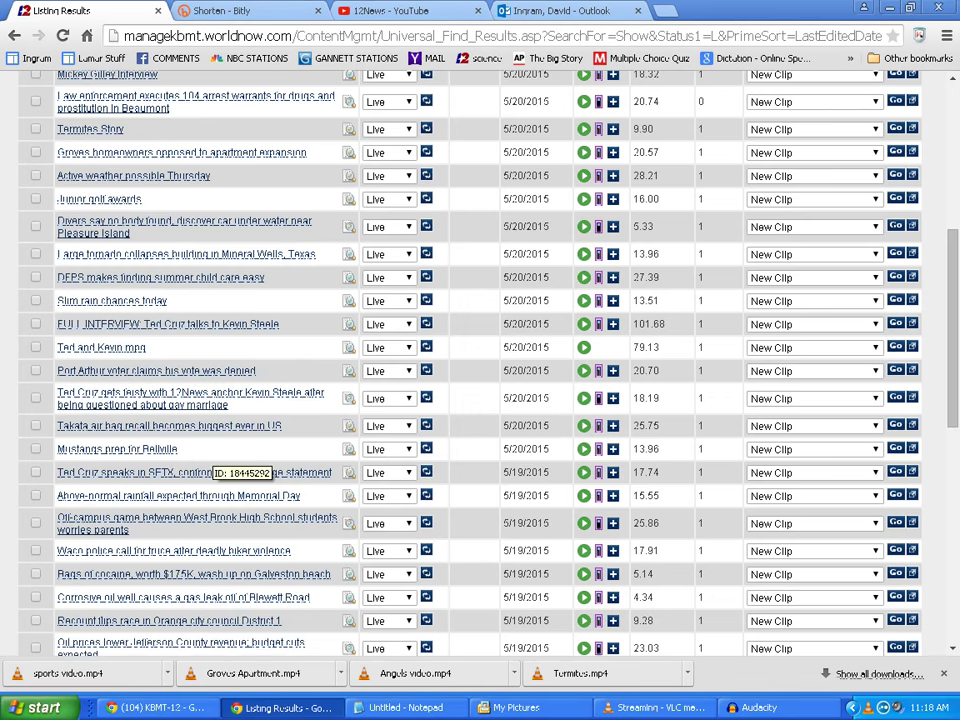
{"action": "left_click", "coordinate": [212, 450]}
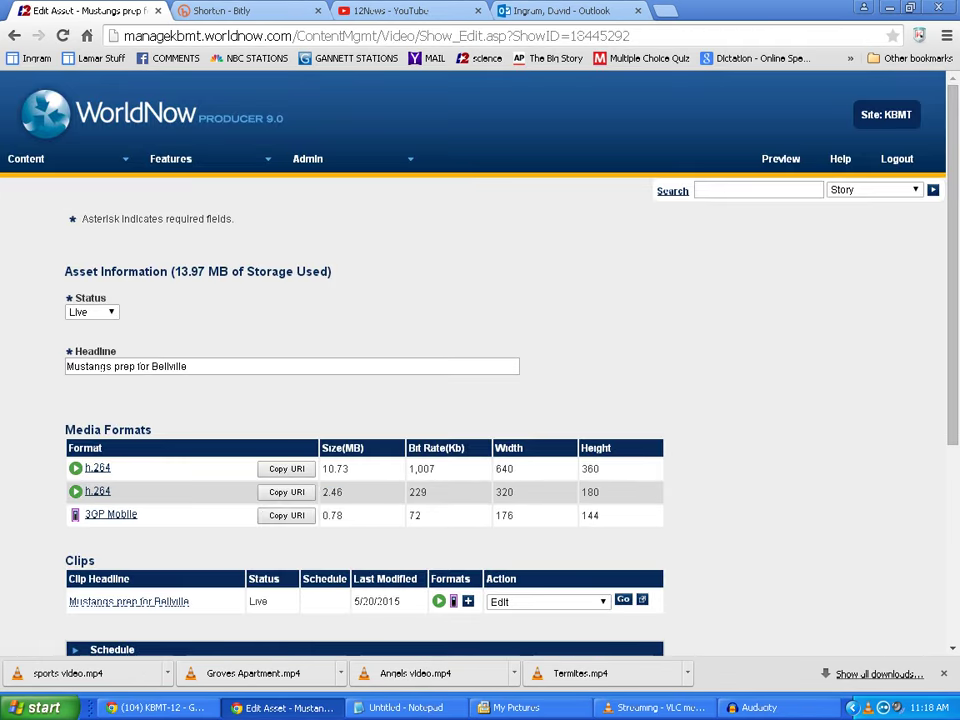
- Compare the media format sizes, copy the URI of the largest h.264 format (640 × 360), and dismiss the copy dialog
{"action": "scroll", "coordinate": [480, 360], "scroll_direction": "down", "scroll_amount": 1}
{"action": "scroll", "coordinate": [480, 360], "scroll_direction": "down", "scroll_amount": 1}
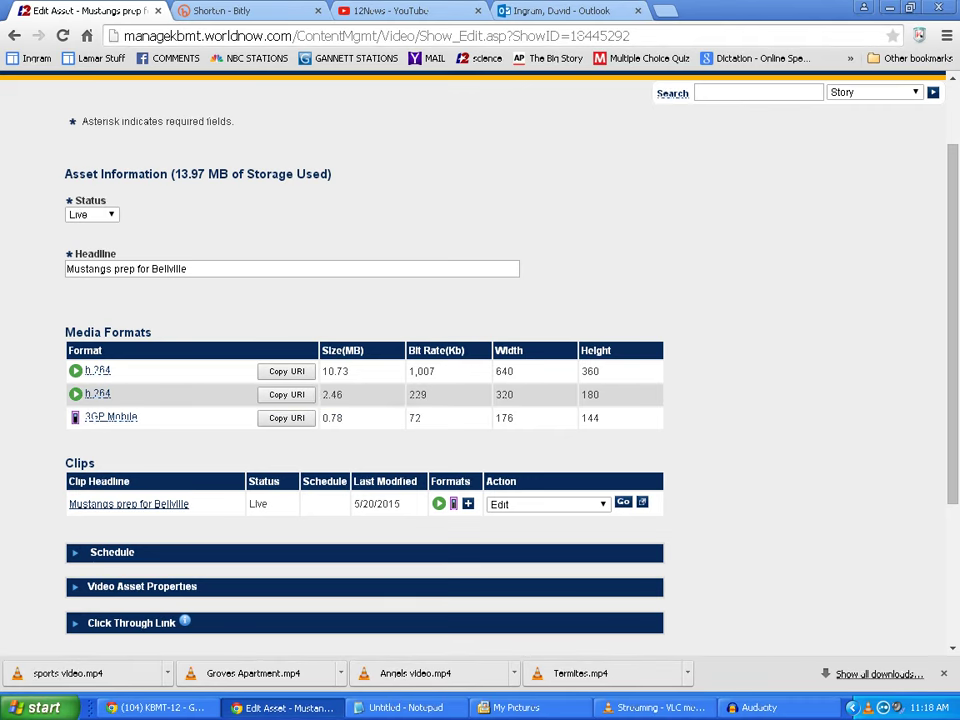
{"action": "left_click_drag", "start_coordinate": [331, 395], "coordinate": [344, 395]}
{"action": "left_click_drag", "start_coordinate": [322, 372], "coordinate": [348, 372]}
{"action": "double_click", "coordinate": [332, 395]}
{"action": "left_click_drag", "start_coordinate": [349, 371], "coordinate": [322, 371]}
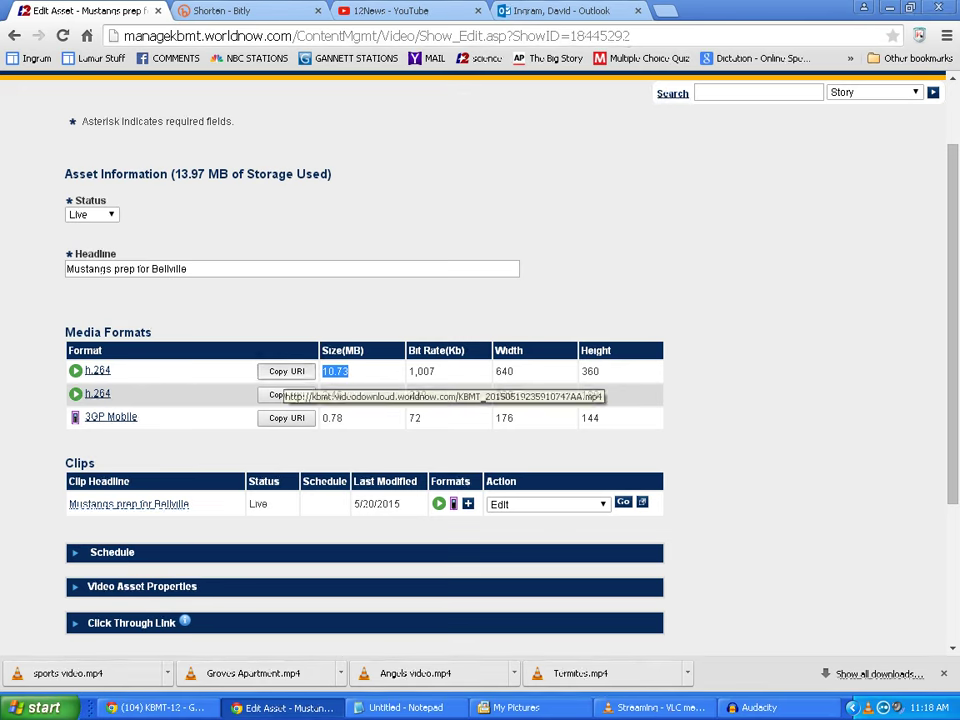
{"action": "left_click", "coordinate": [286, 371]}
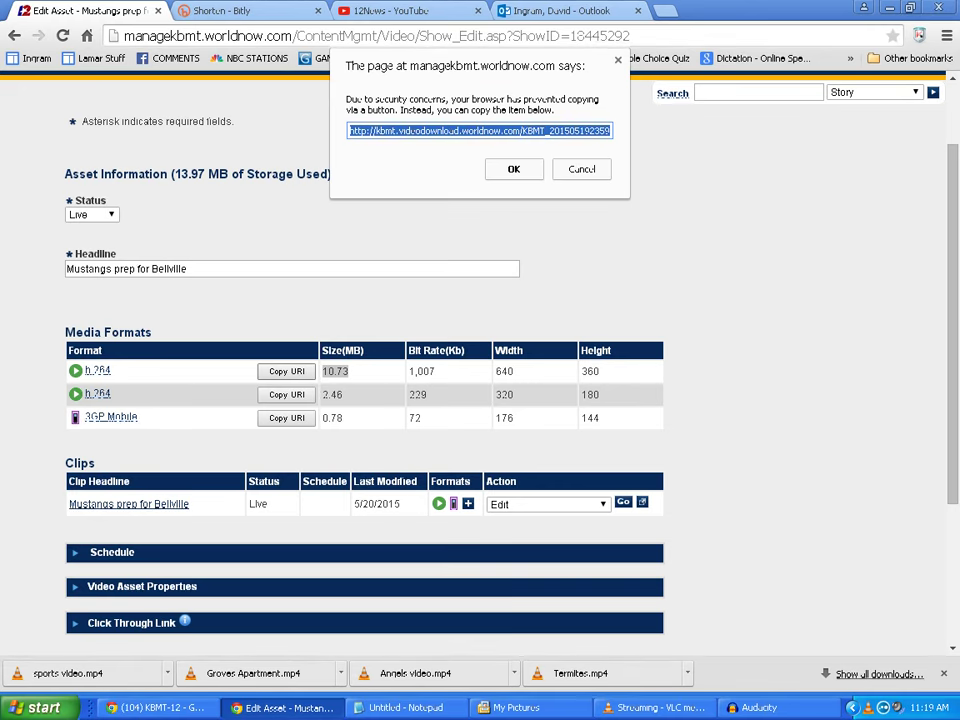
{"action": "key", "text": "ctrl+x"}
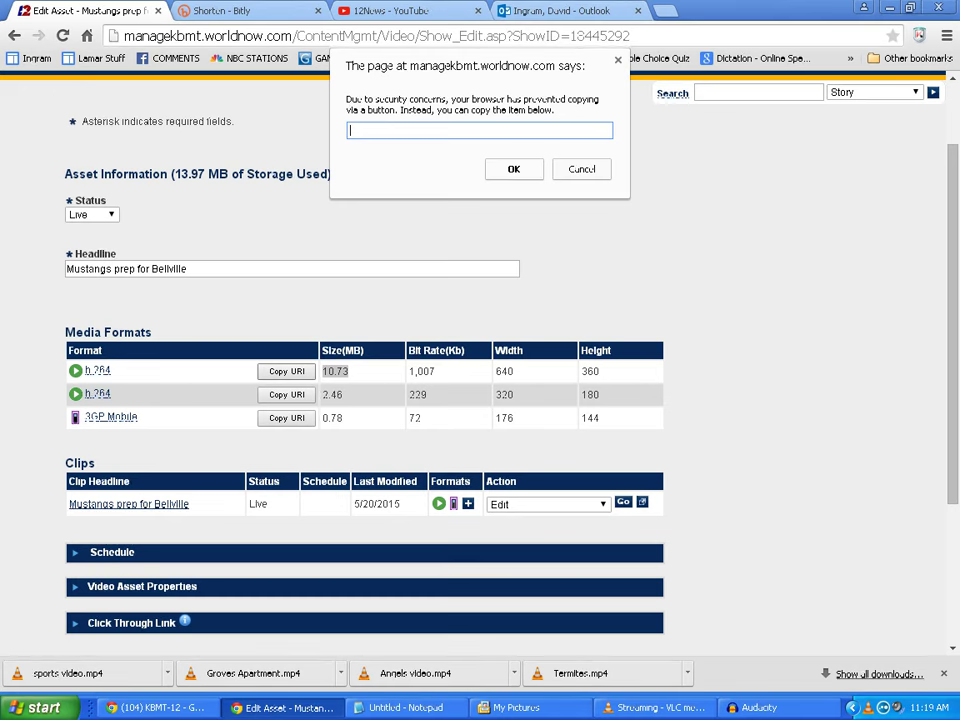
{"action": "left_click", "coordinate": [514, 169]}
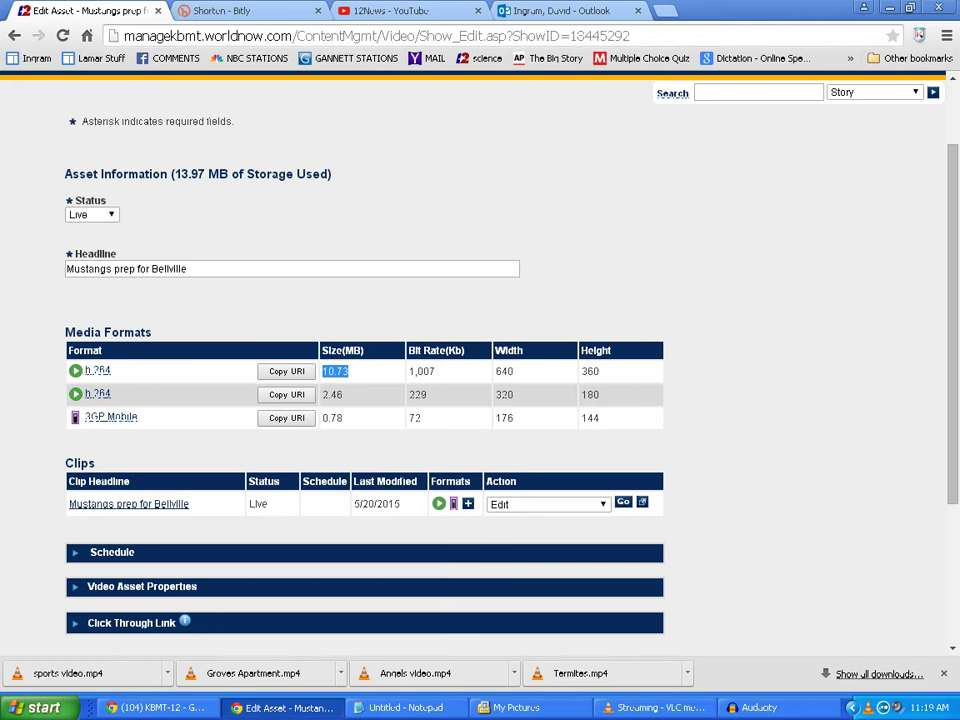
- Open the copied video address in a new browser tab
{"action": "key", "text": "ctrl+t"}
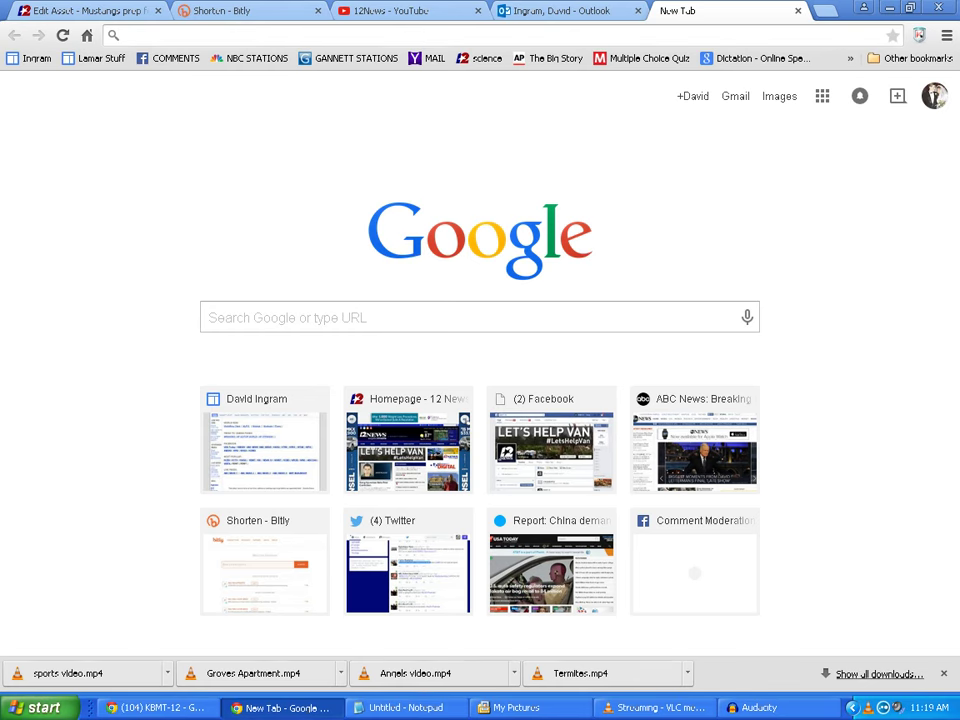
{"action": "key", "text": "ctrl+v"}
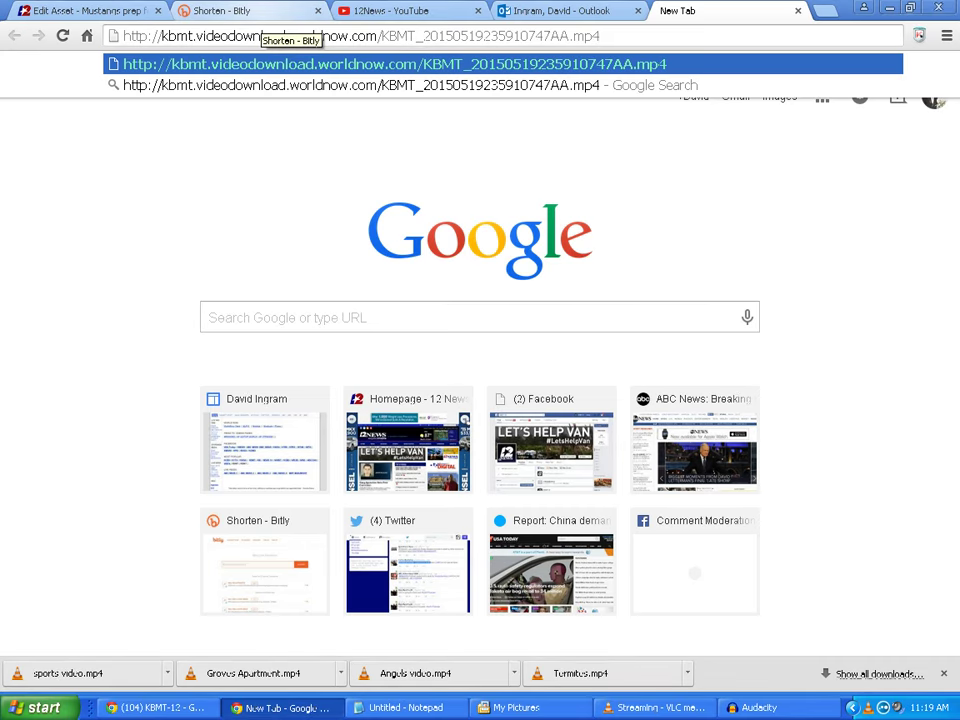
{"action": "key", "text": "Return"}
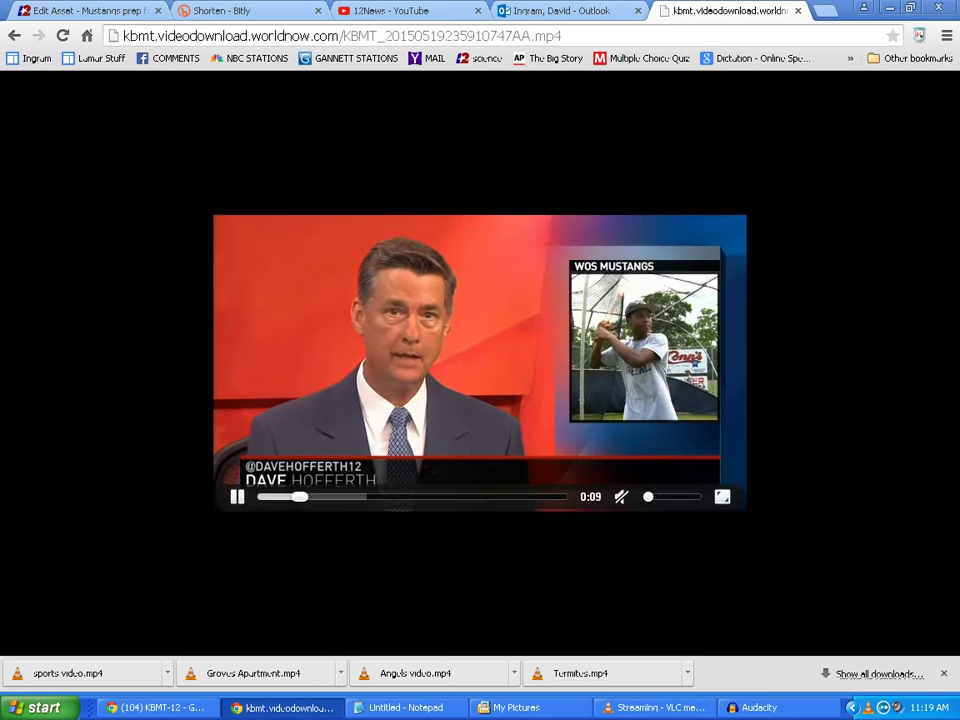
- Save the playing video as SPORTS.mp4 in My Pictures and close the video's tab
{"action": "right_click", "coordinate": [471, 287]}
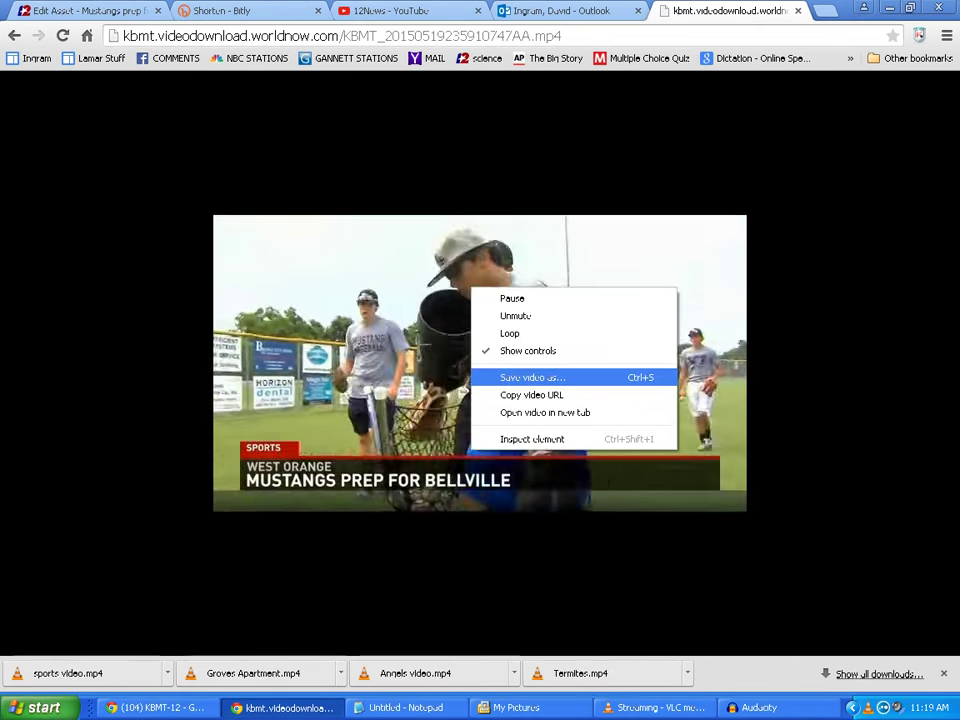
{"action": "left_click", "coordinate": [532, 378]}
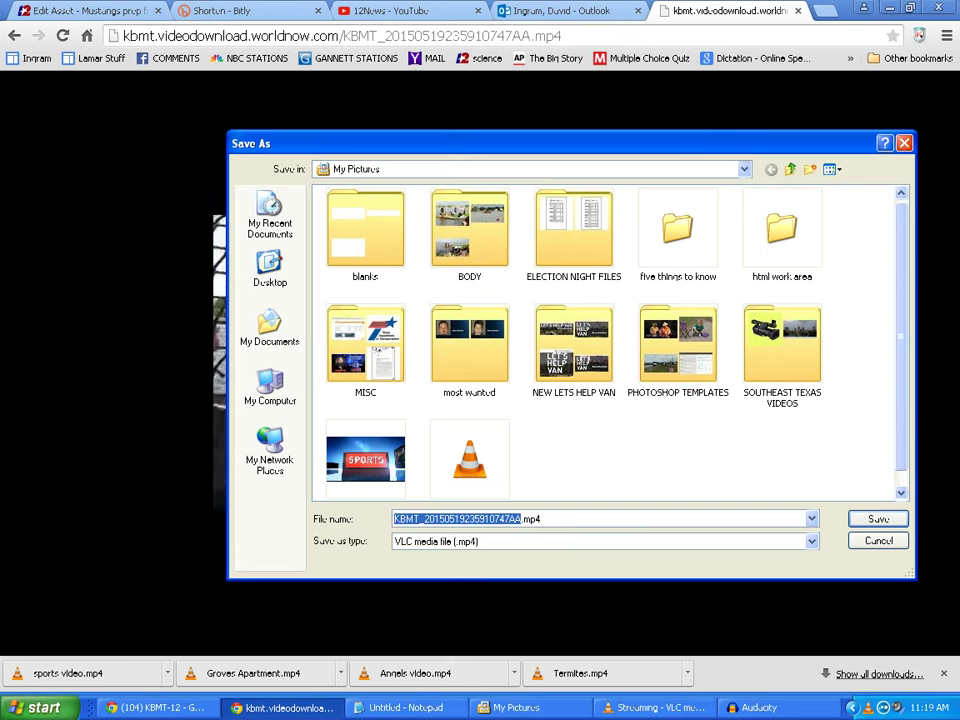
{"action": "type", "text": "SPORT"}
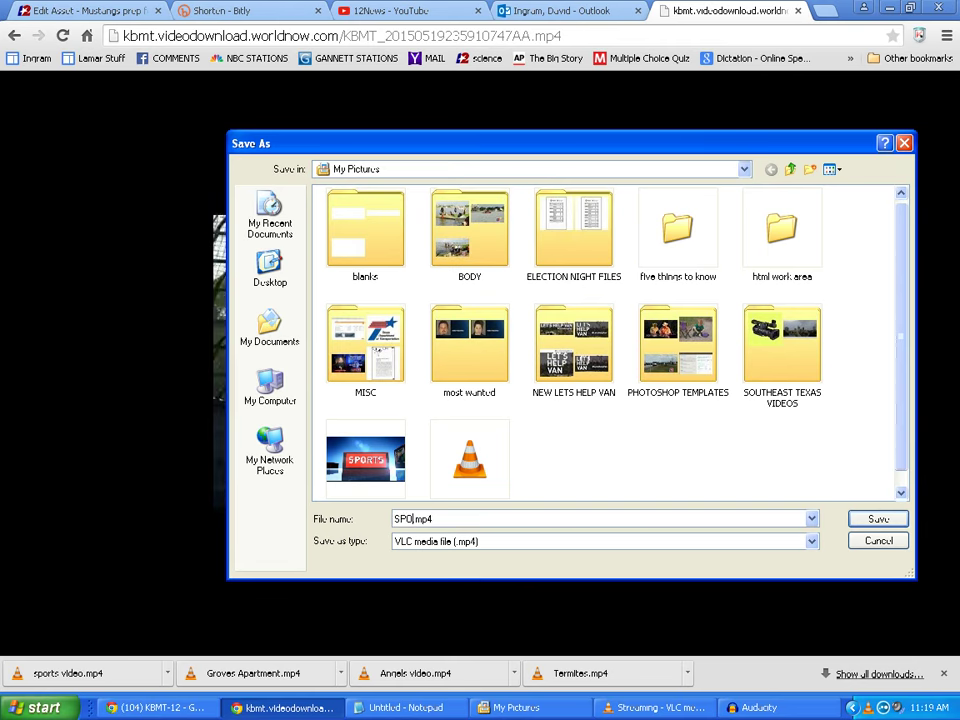
{"action": "type", "text": "S"}
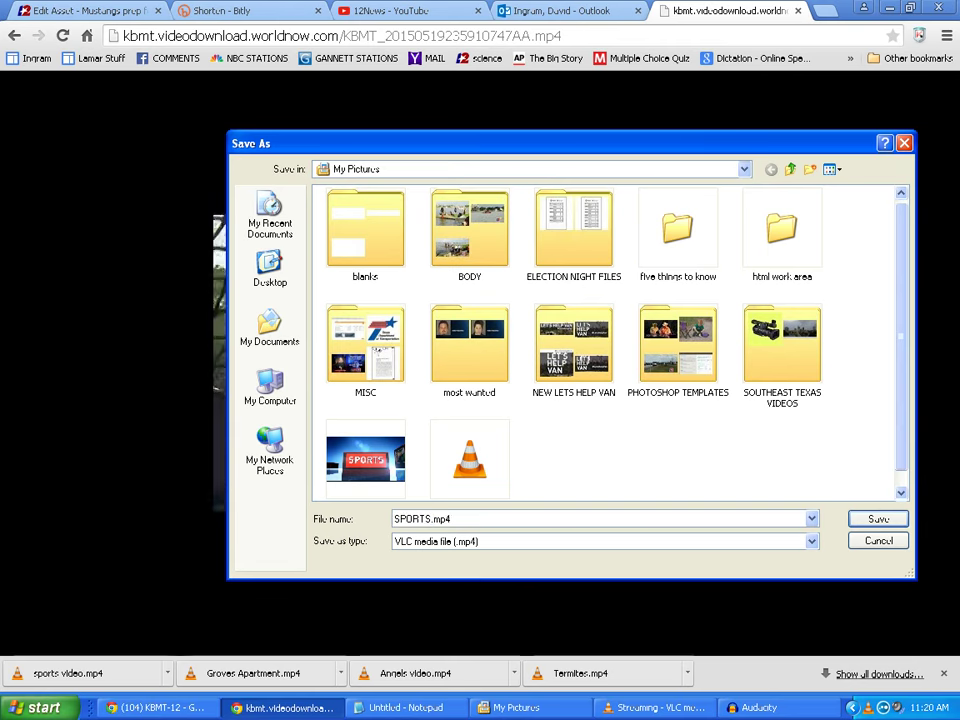
{"action": "key", "text": "Return"}
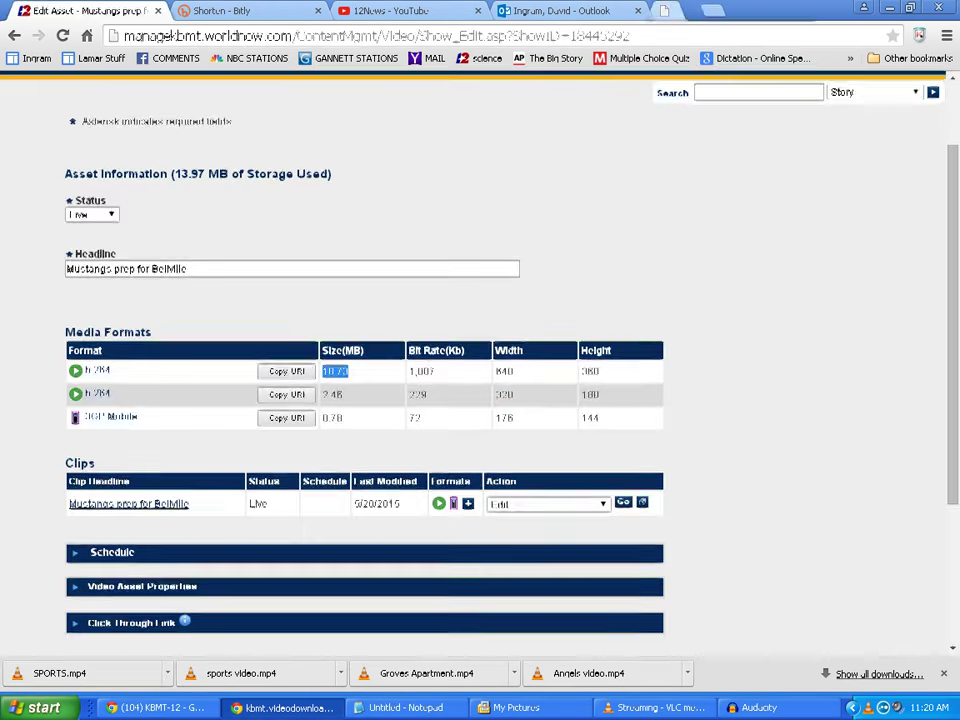
{"action": "left_click", "coordinate": [798, 10]}
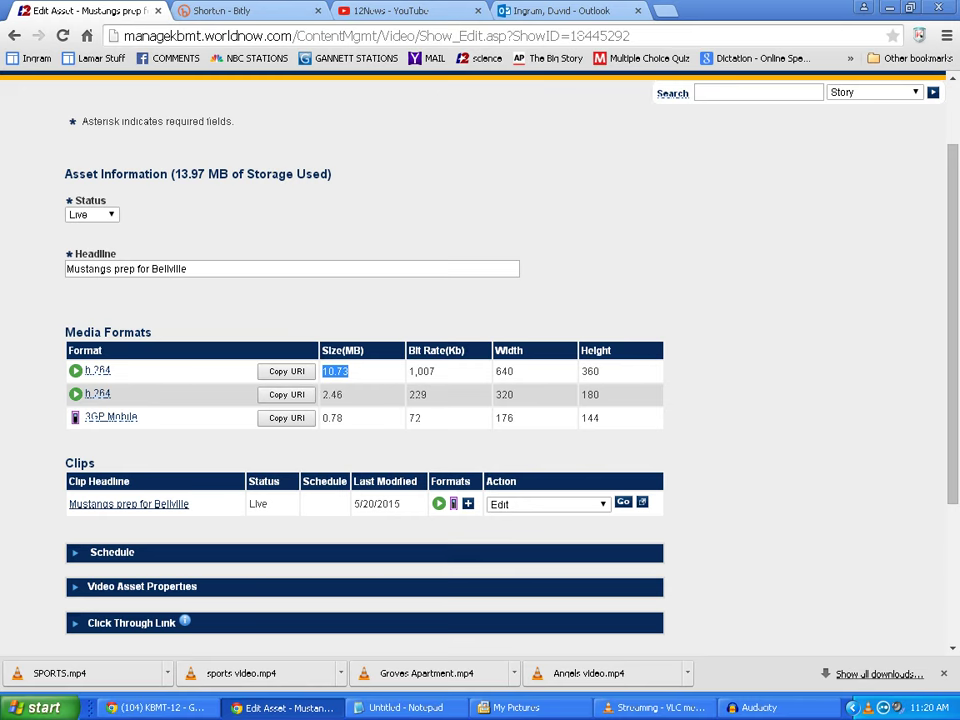
- Copy the asset's headline, switch to the 12News YouTube channel and start a new video upload
{"action": "triple_click", "coordinate": [126, 269]}
{"action": "key", "text": "ctrl+c"}
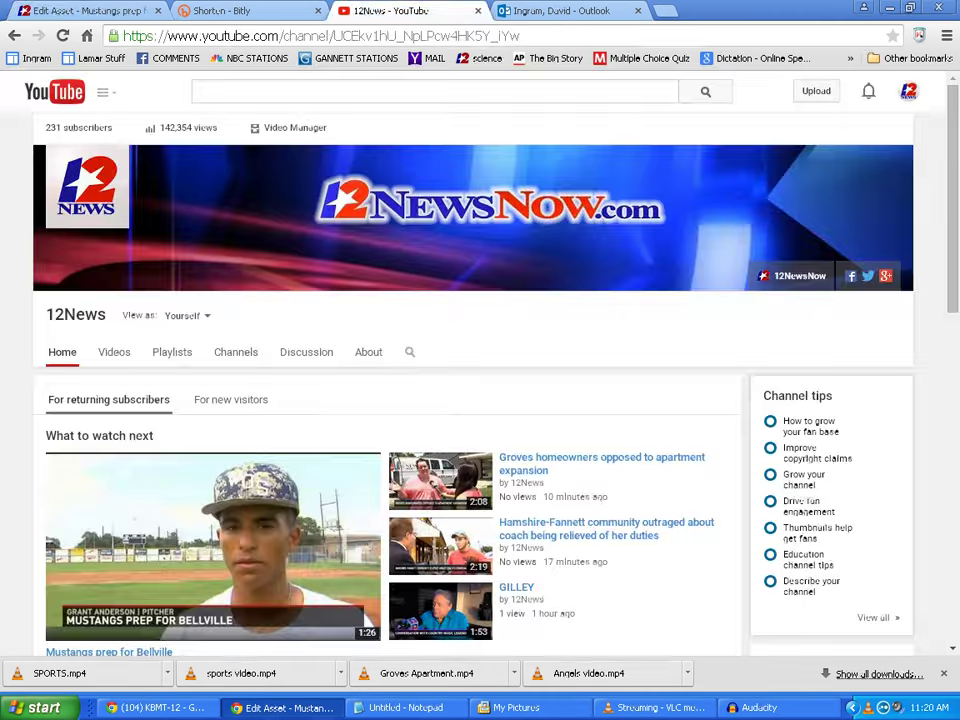
{"action": "left_click", "coordinate": [378, 11]}
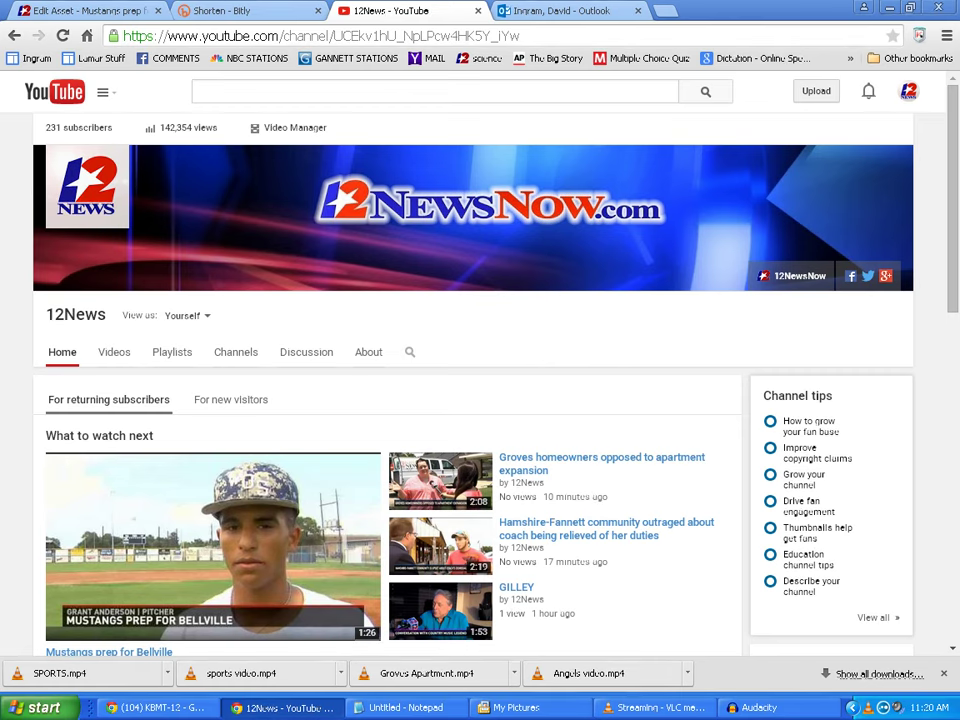
{"action": "left_click", "coordinate": [816, 91]}
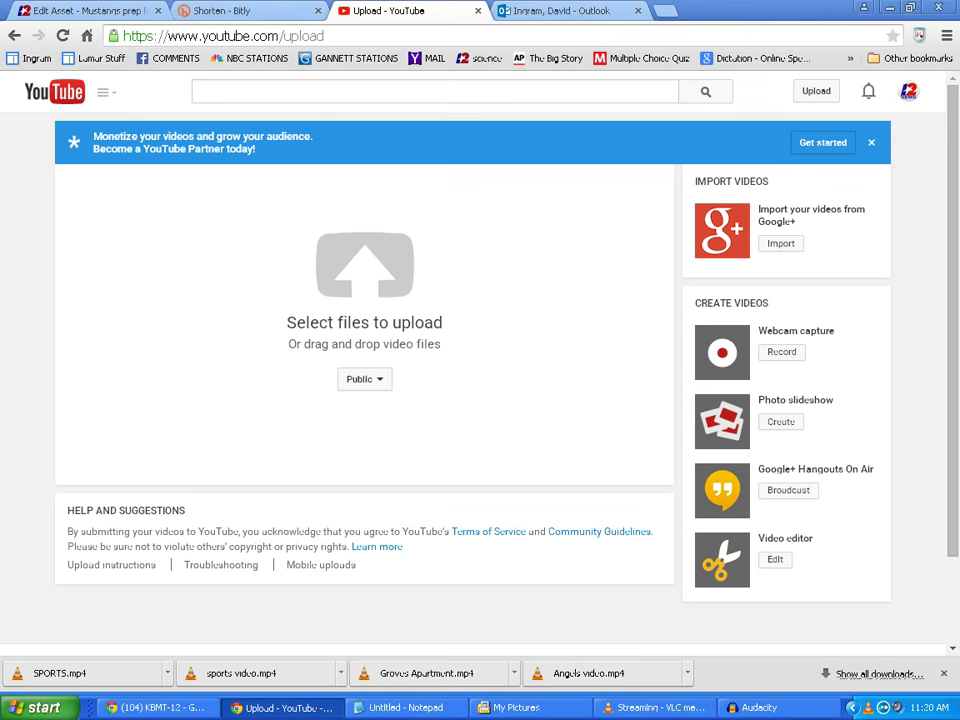
- Choose SPORTS.mp4 from My Pictures as the video file to upload
{"action": "left_click", "coordinate": [360, 268]}
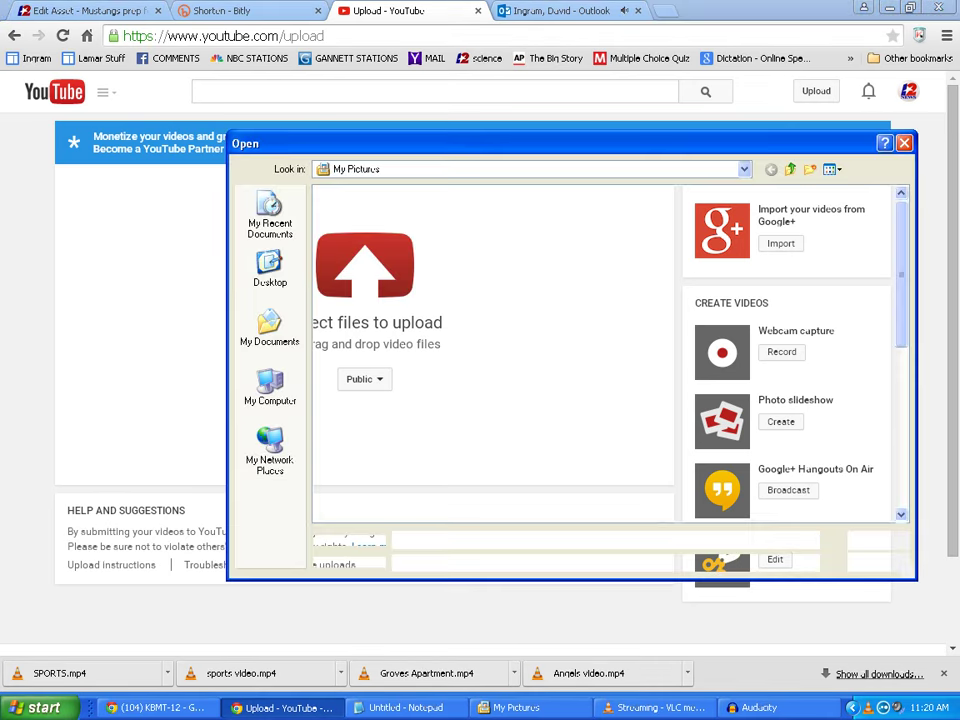
{"action": "scroll", "coordinate": [607, 350], "scroll_direction": "down", "scroll_amount": 5}
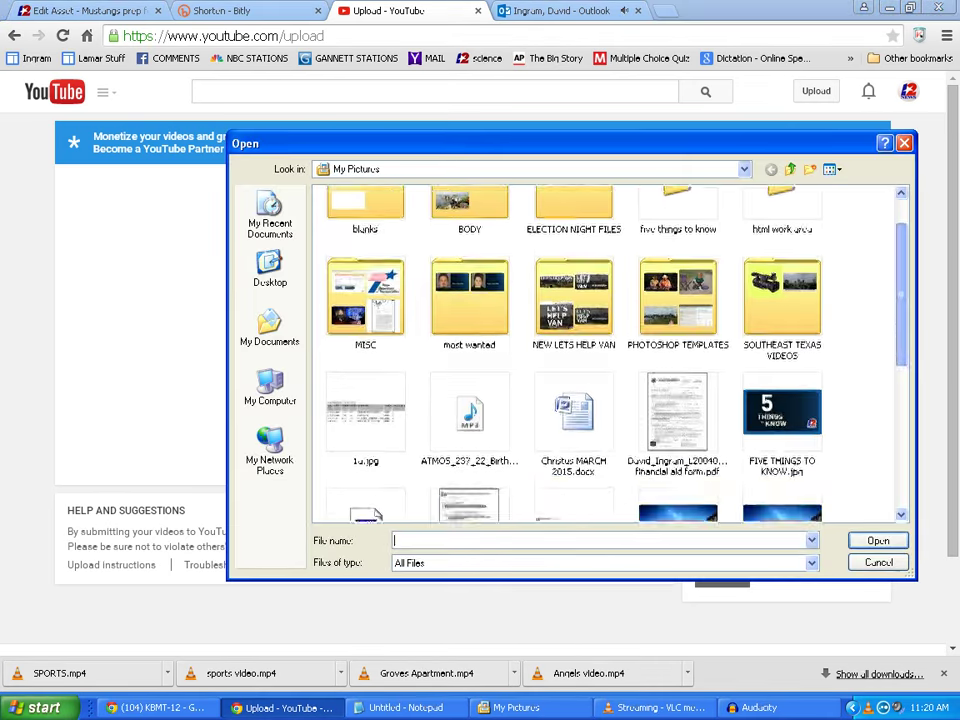
{"action": "scroll", "coordinate": [607, 350], "scroll_direction": "down", "scroll_amount": 1}
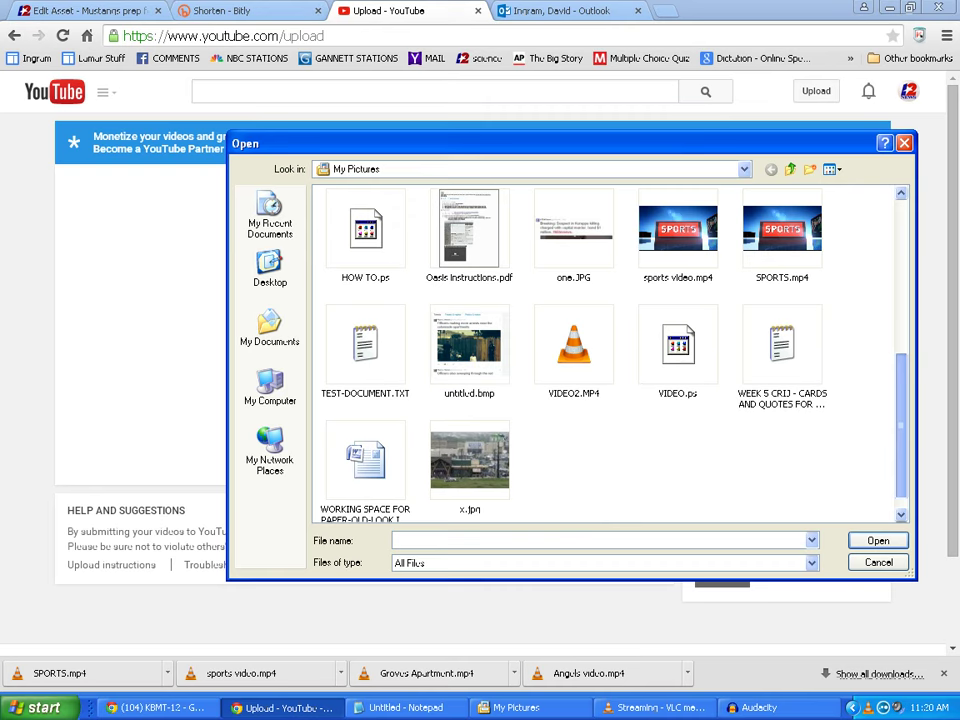
{"action": "scroll", "coordinate": [607, 350], "scroll_direction": "up", "scroll_amount": 1}
{"action": "left_click", "coordinate": [782, 265]}
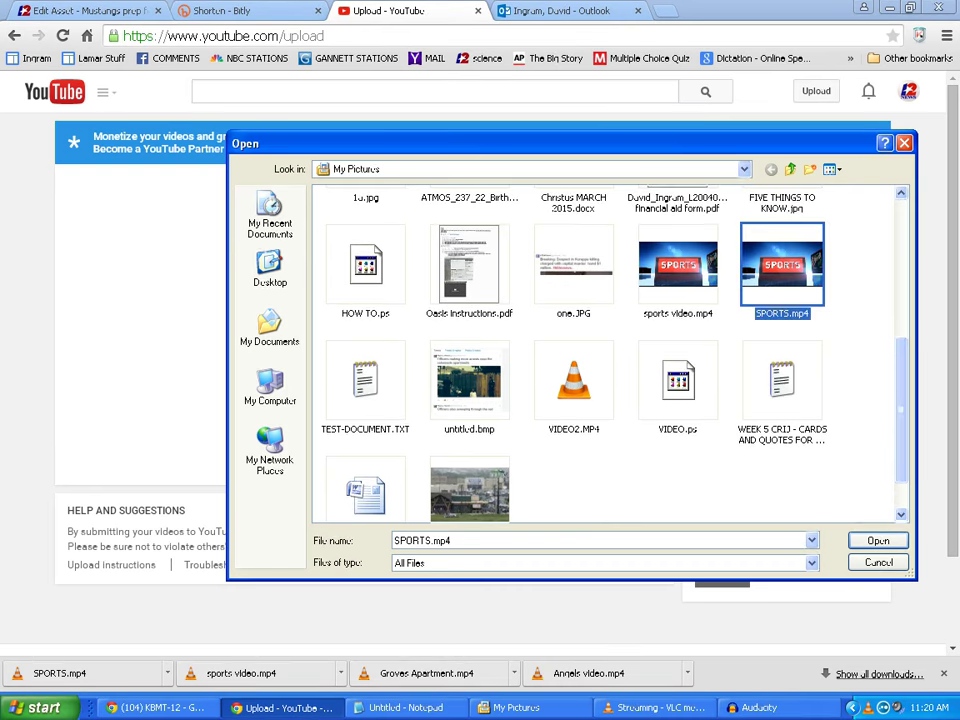
{"action": "left_click", "coordinate": [878, 541]}
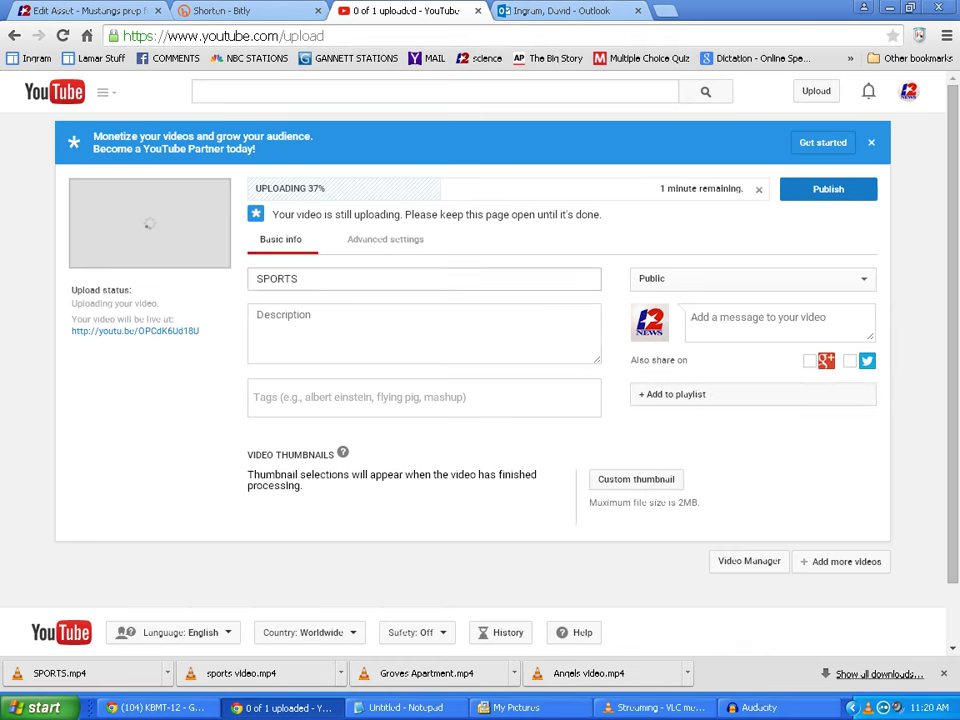
- Replace the video's title with the copied headline "Mustangs prep for Bellville"
{"action": "double_click", "coordinate": [277, 279]}
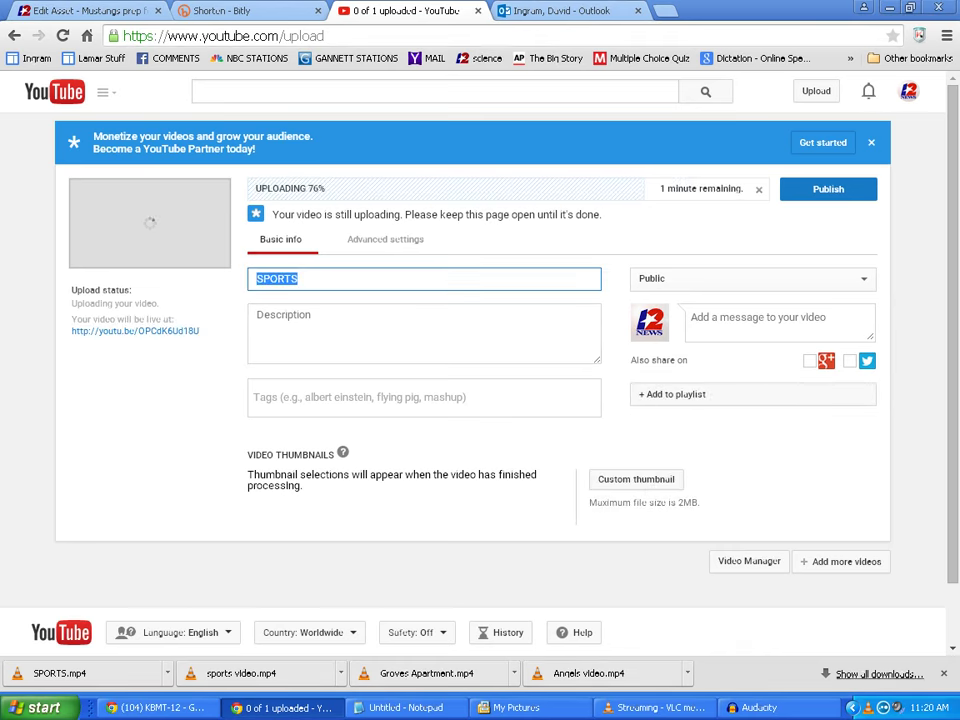
{"action": "key", "text": "ctrl+v"}
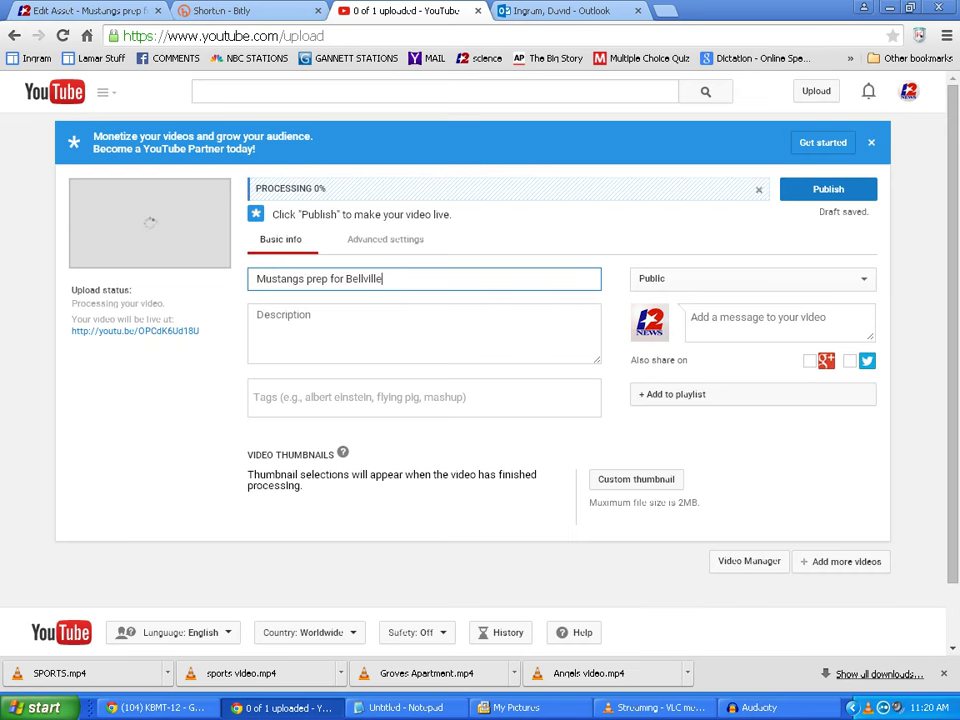
- Paste "Mustangs prep for Bellville" as the video's description and add the tags #SPORTS and #WOS
{"action": "left_click", "coordinate": [300, 330]}
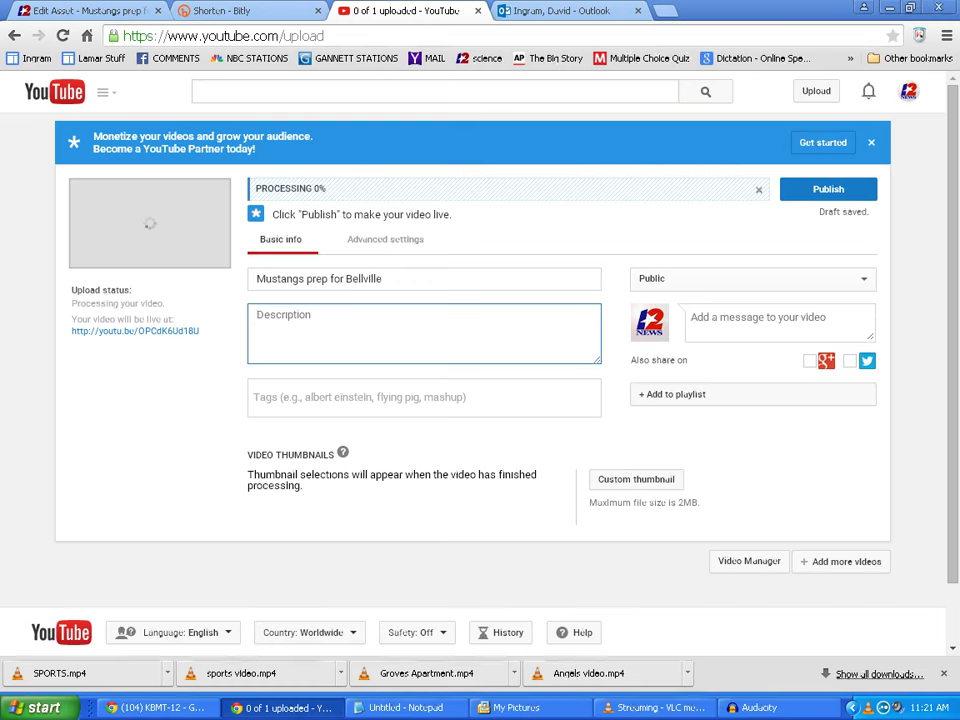
{"action": "key", "text": "ctrl+v"}
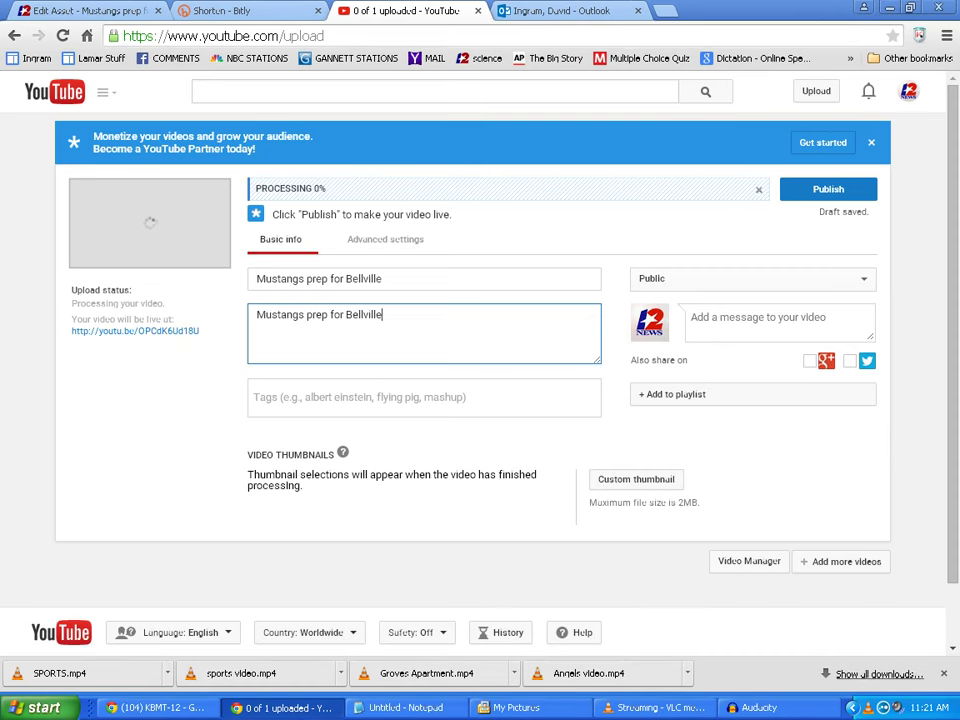
{"action": "left_click", "coordinate": [254, 397]}
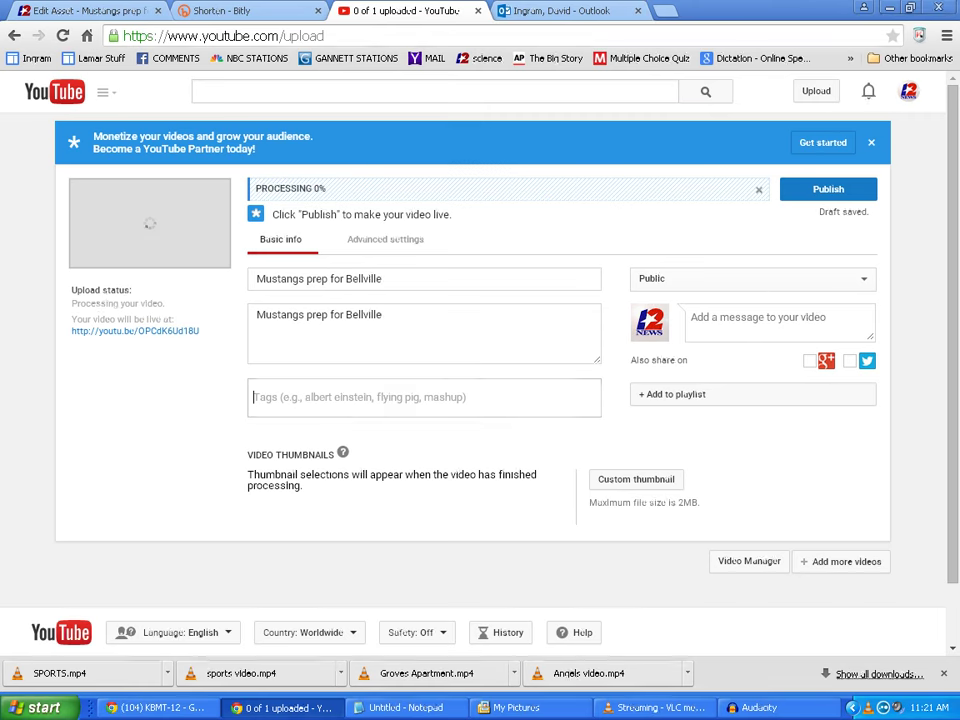
{"action": "type", "text": "#SPO"}
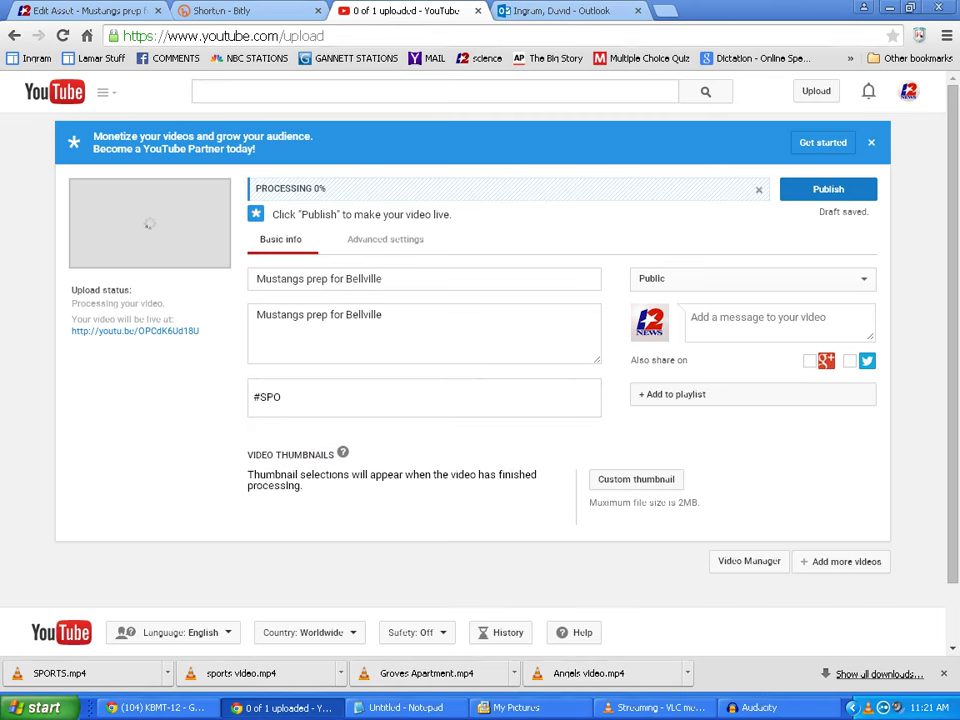
{"action": "type", "text": "RTS"}
{"action": "key", "text": "Return"}
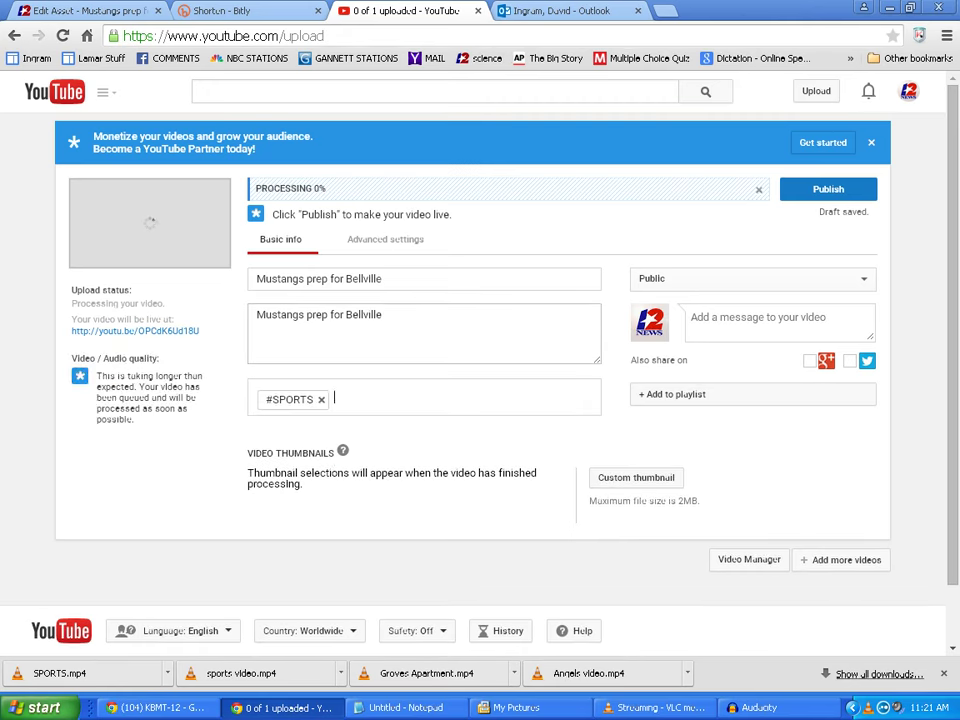
{"action": "type", "text": "#WOS"}
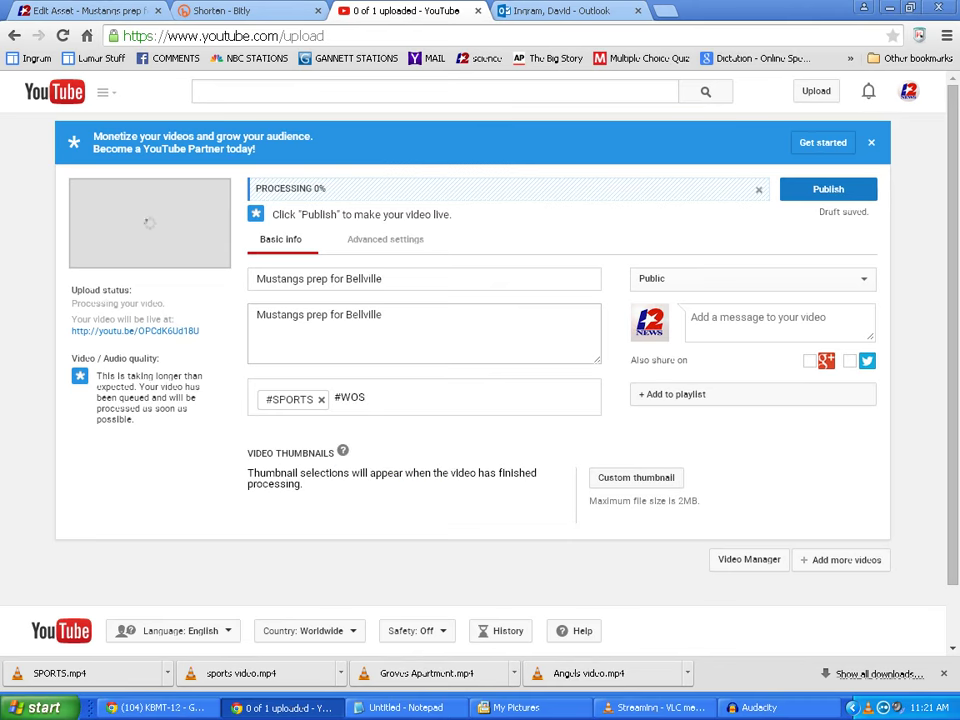
{"action": "key", "text": "Return"}
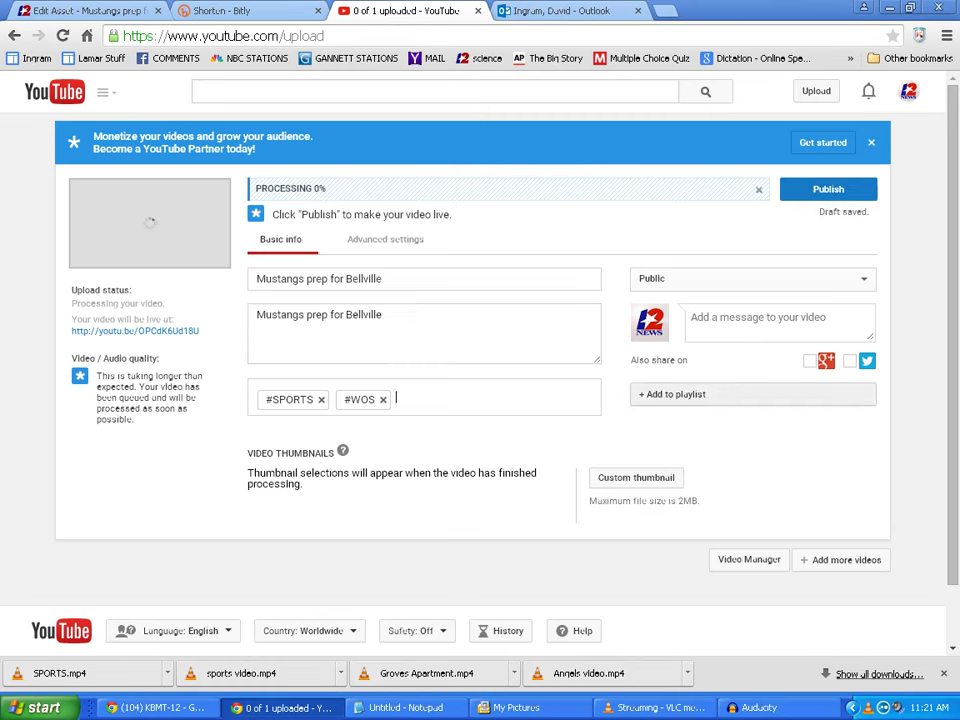
- Add the video to the 12SPORTS playlist and publish it
{"action": "left_click", "coordinate": [703, 394]}
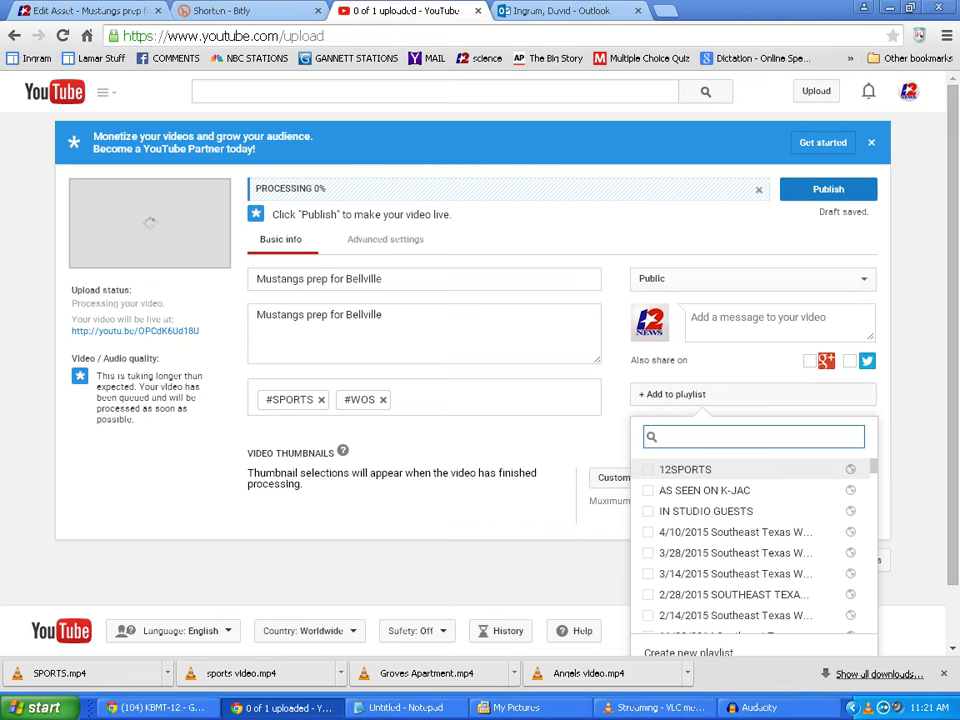
{"action": "left_click", "coordinate": [683, 469]}
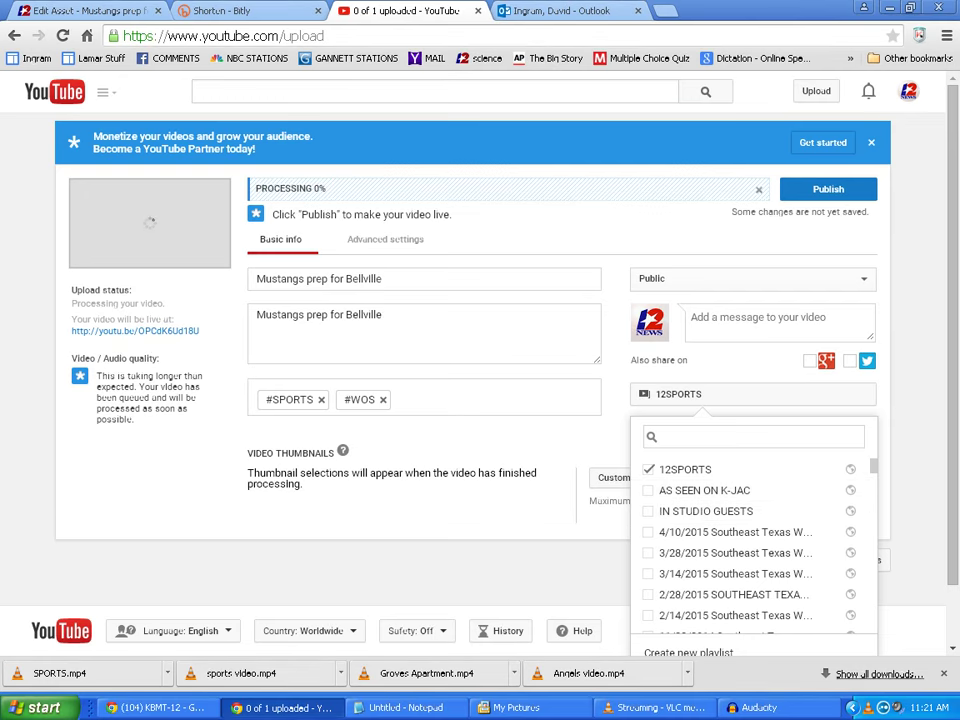
{"action": "scroll", "coordinate": [480, 350], "scroll_direction": "down", "scroll_amount": 1}
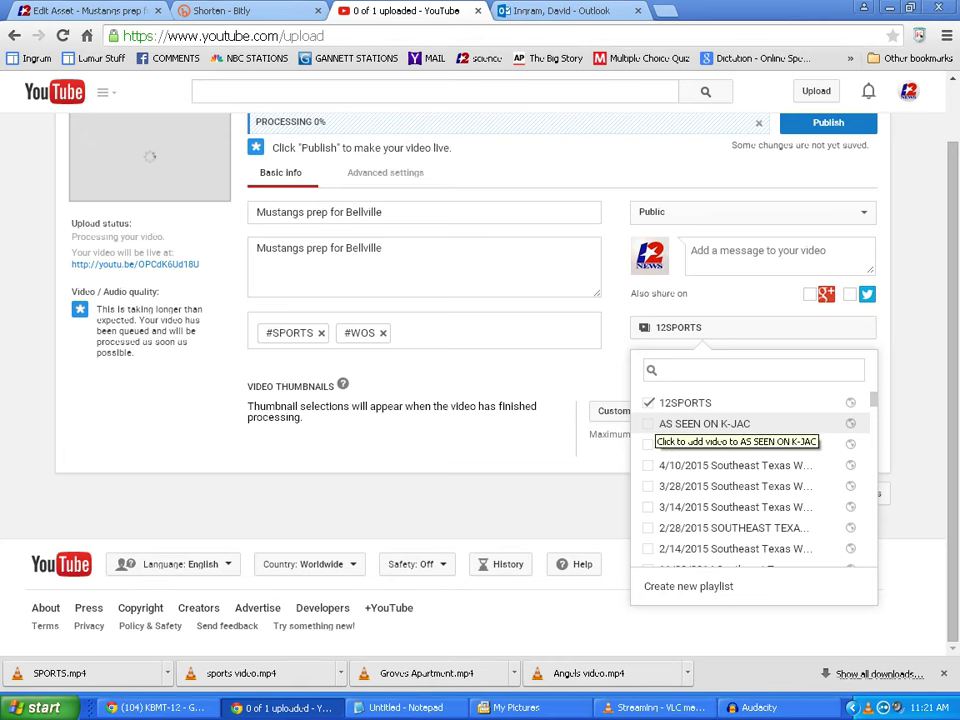
{"action": "key", "text": "Escape"}
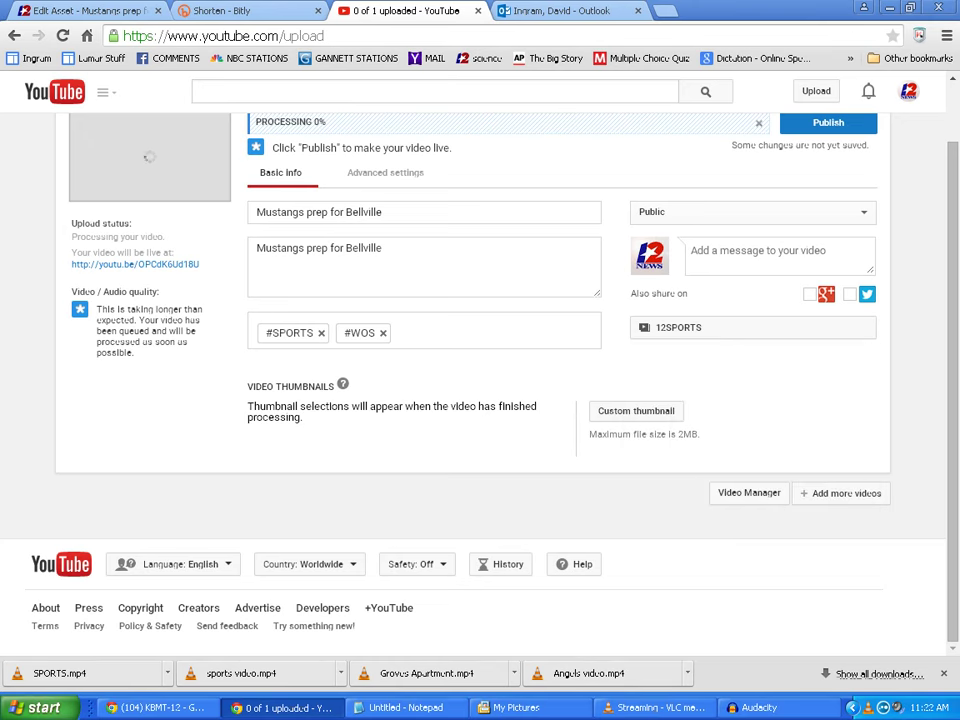
{"action": "scroll", "coordinate": [474, 380], "scroll_direction": "up", "scroll_amount": 1}
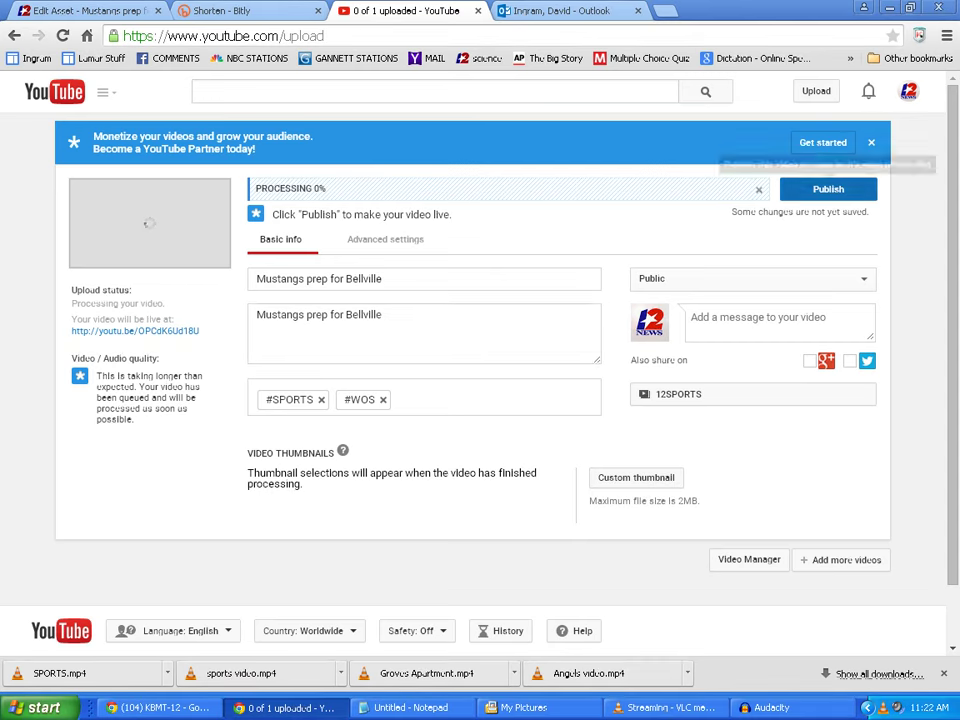
{"action": "left_click", "coordinate": [828, 189]}
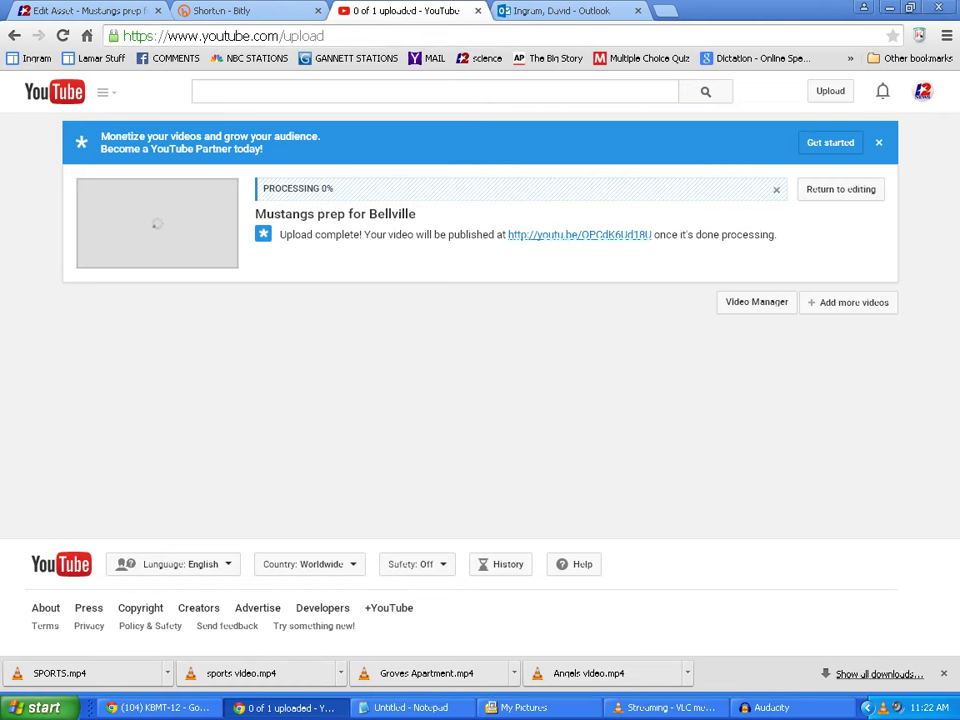
- Copy the published video's youtu.be link address and open it in a new browser tab
{"action": "right_click", "coordinate": [567, 234]}
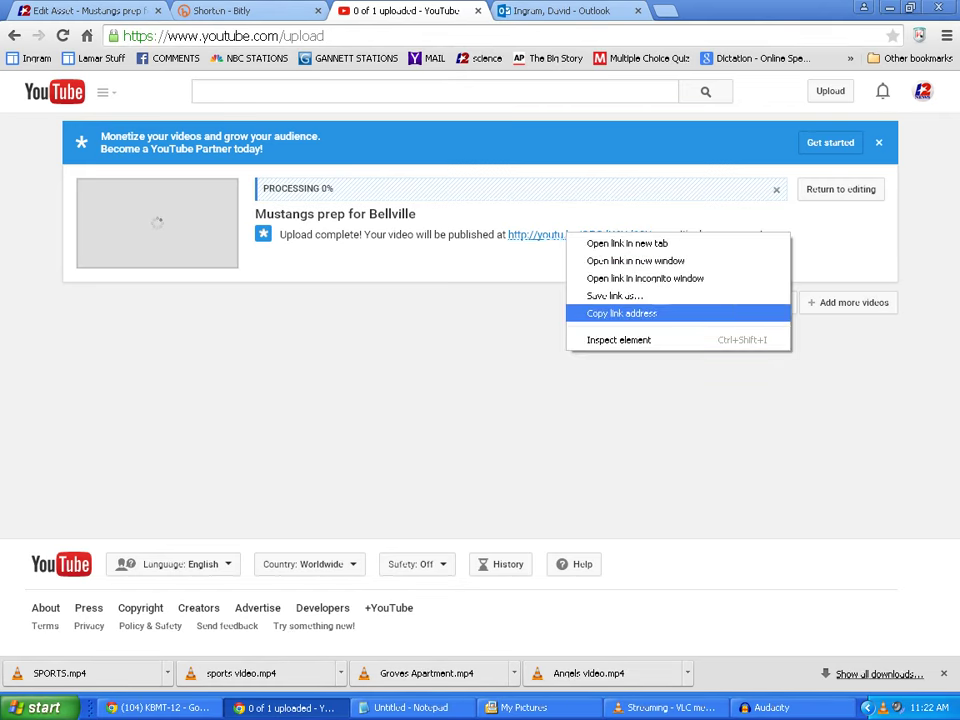
{"action": "left_click", "coordinate": [620, 313]}
{"action": "key", "text": "ctrl+t"}
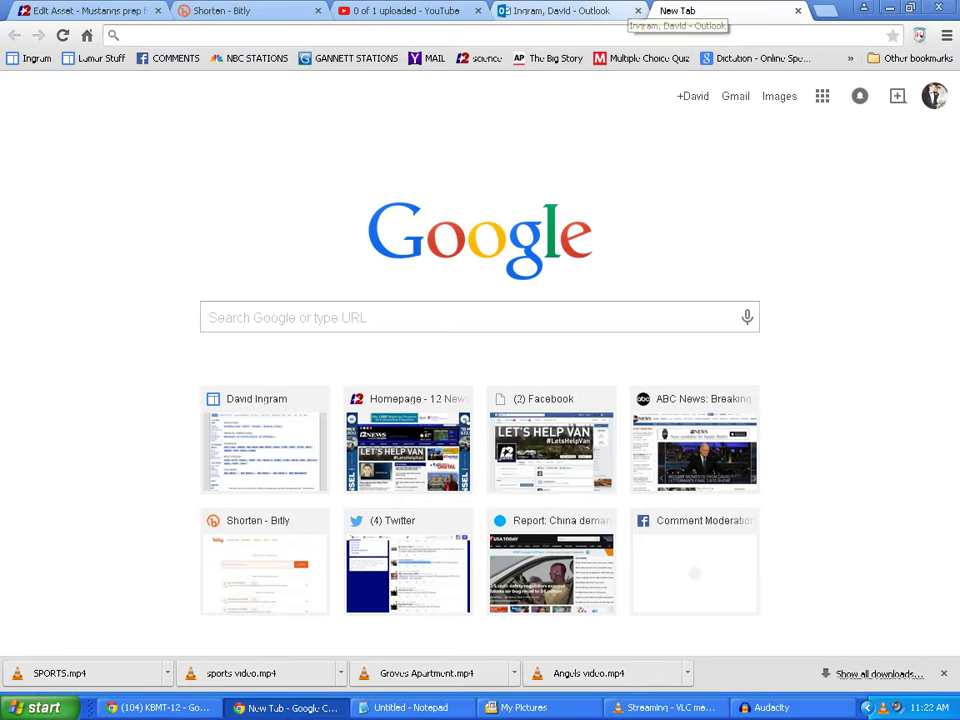
{"action": "key", "text": "ctrl+v"}
{"action": "key", "text": "Return"}
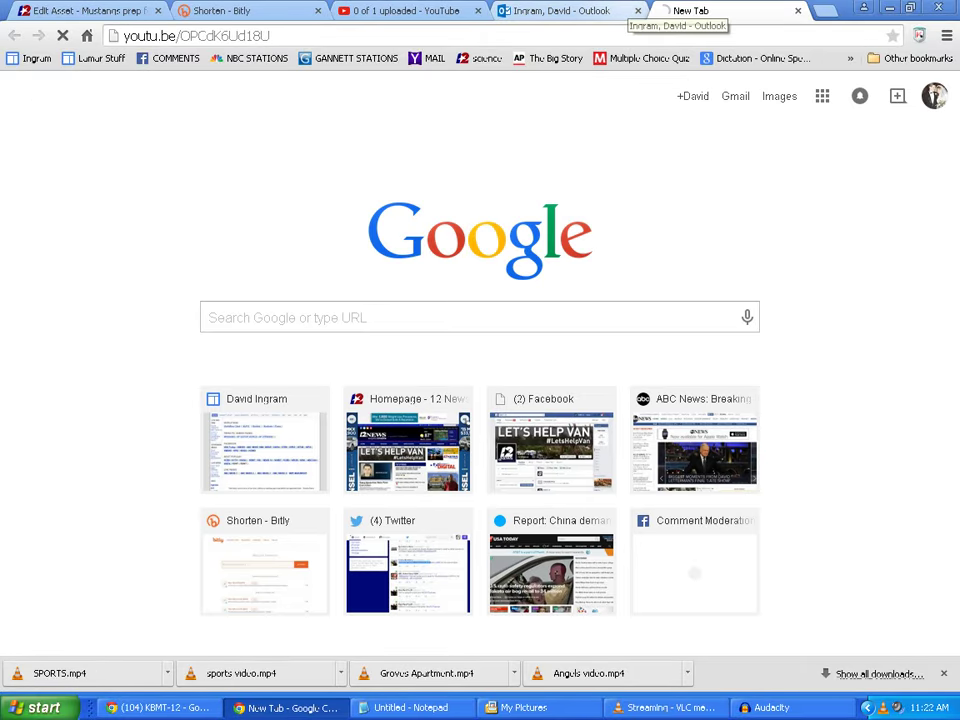